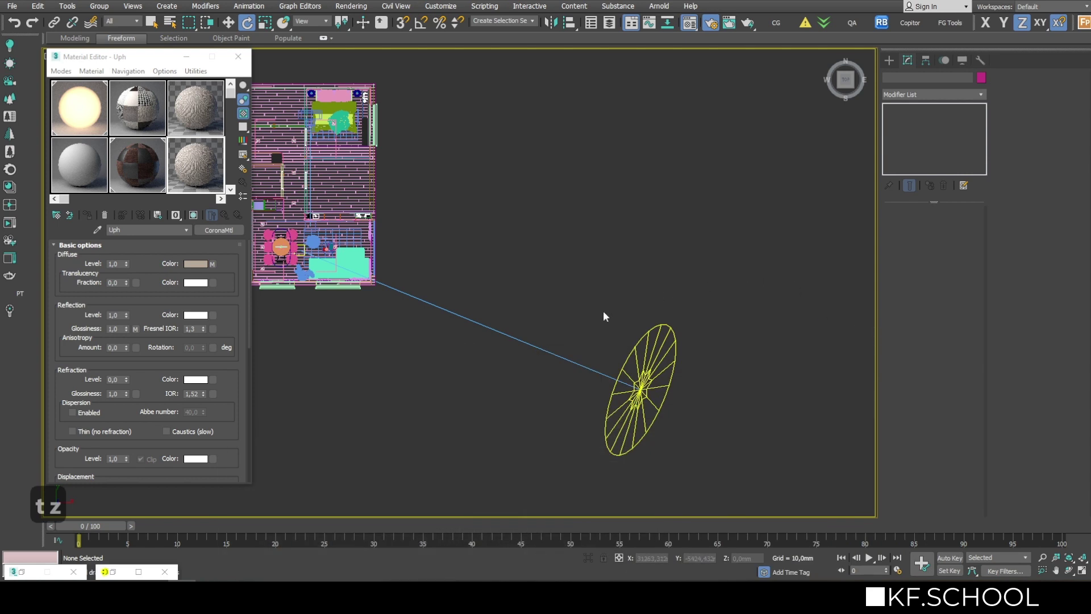
Draw an arc spline with a radius of about 6357 mm in front of the apartment's front windows in the top view
middle_click_drag(604, 316, 731, 377)
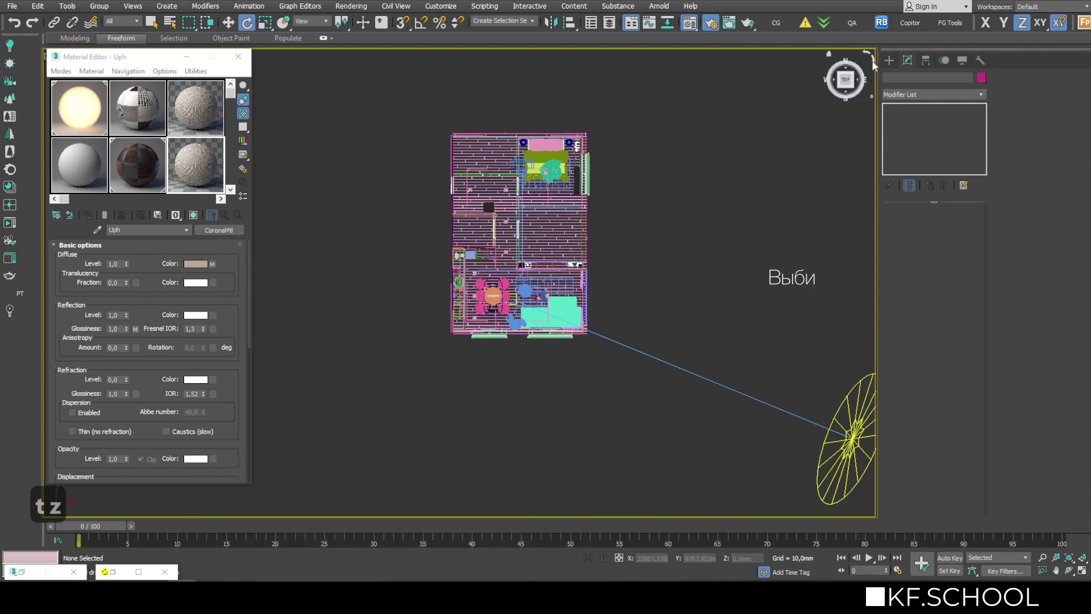
left_click(888, 60)
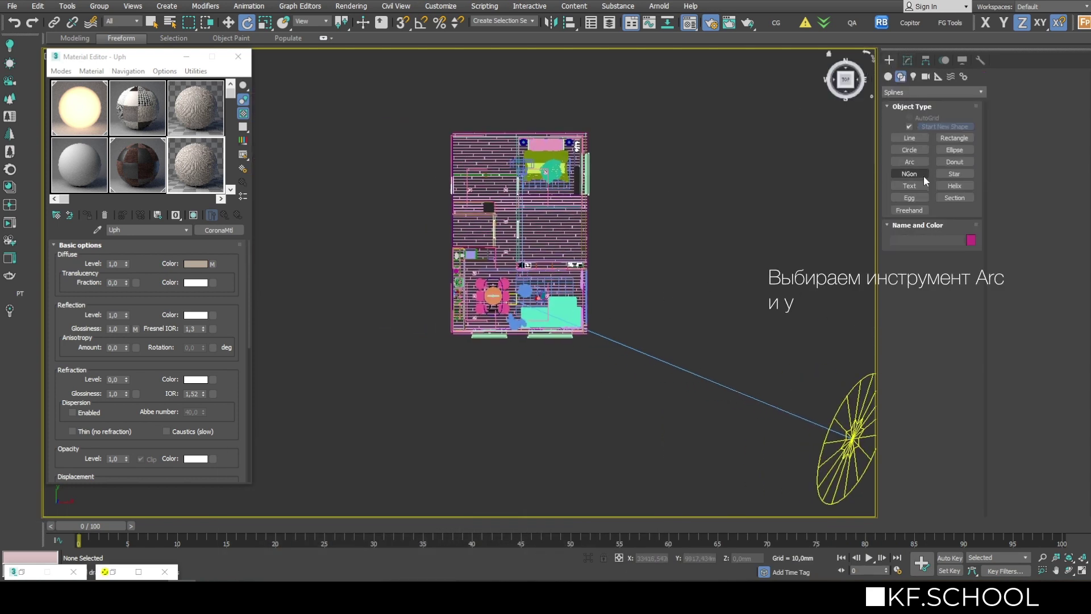
left_click(912, 162)
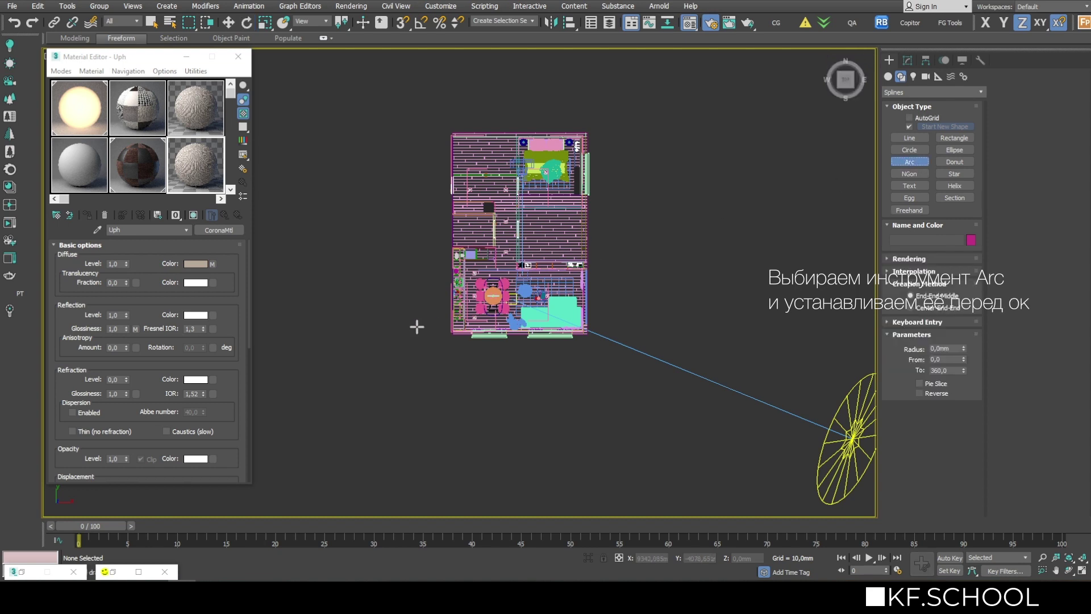
left_click_drag(406, 332, 624, 333)
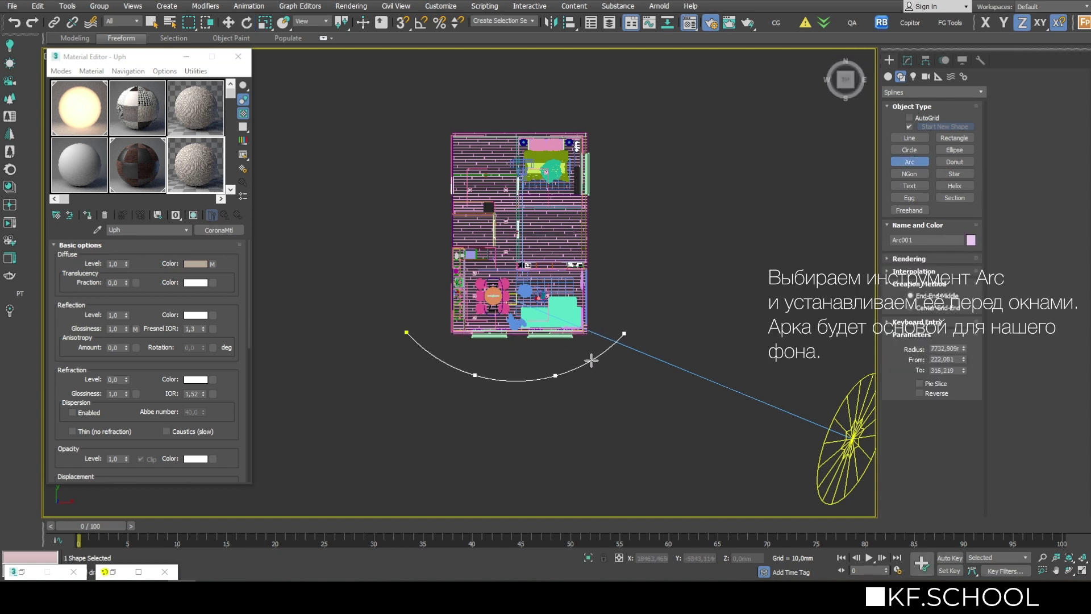
left_click(587, 377)
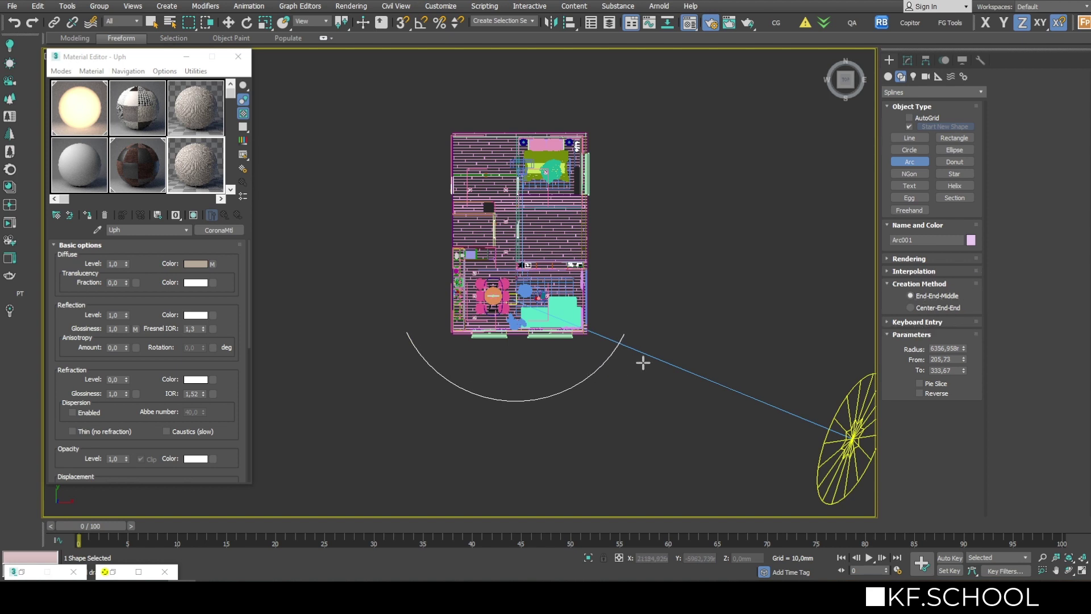
Apply an Extrude modifier to the arc with an amount of 7000 mm
middle_click_drag(631, 351, 601, 383, "alt")
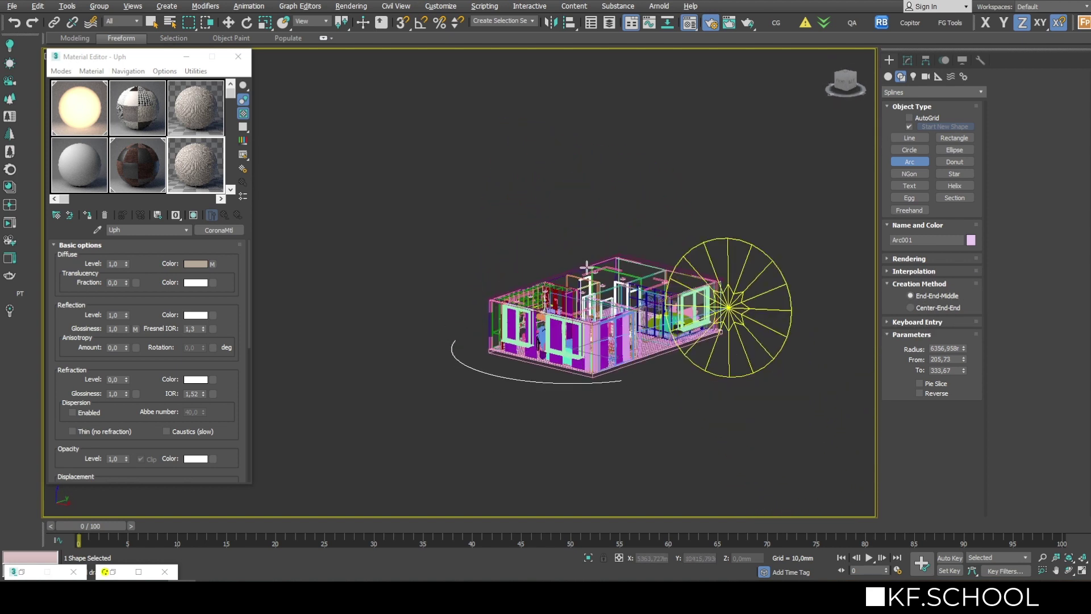
scroll(600, 387, "up", 3)
middle_click_drag(552, 333, 587, 336)
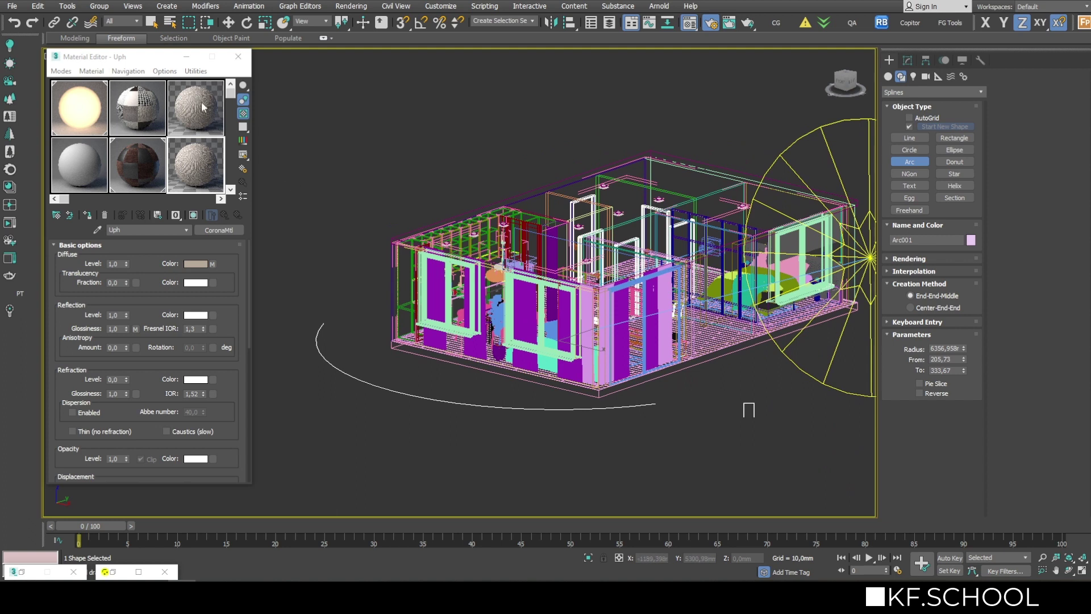
left_click(905, 61)
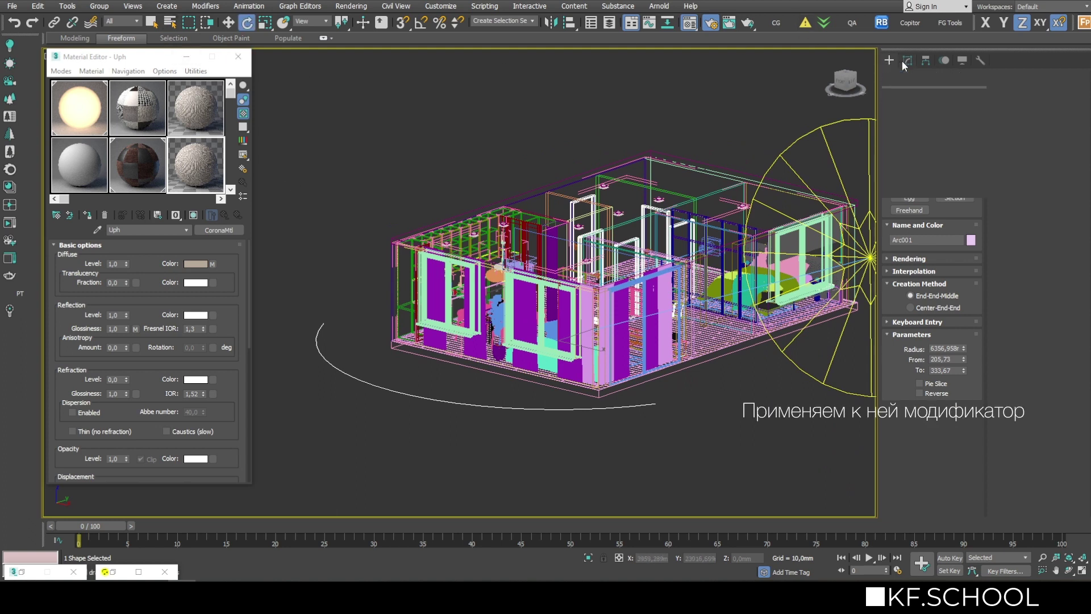
left_click(980, 95)
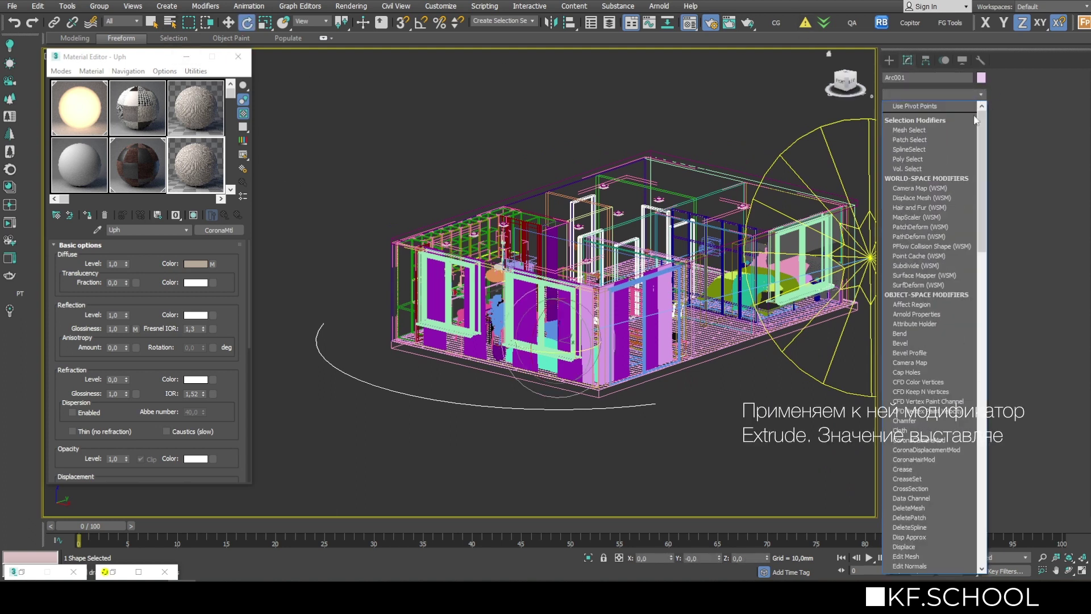
left_click_drag(974, 119, 982, 216)
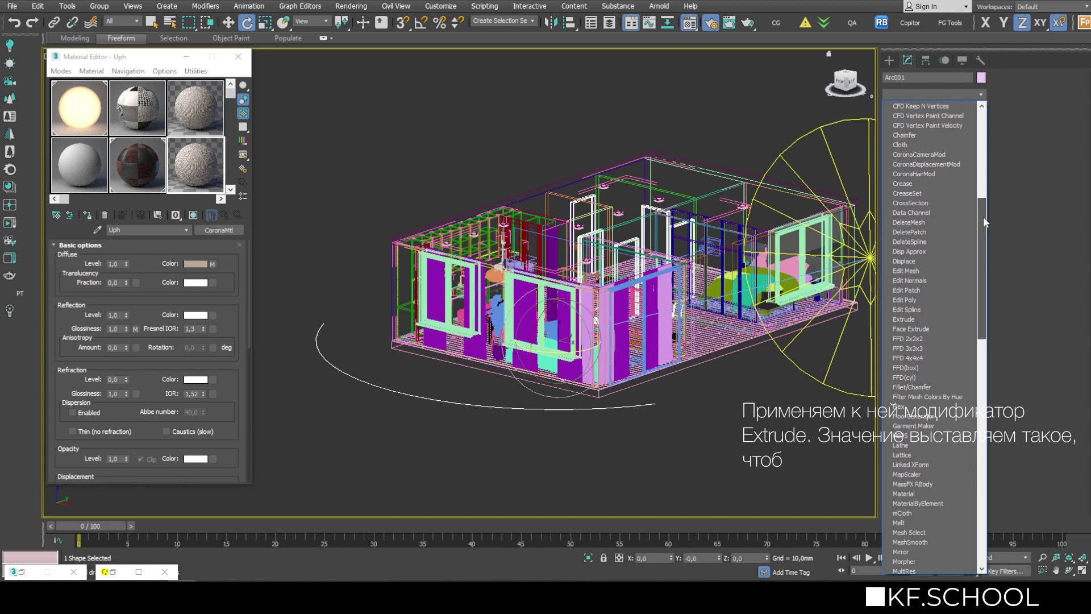
left_click(907, 319)
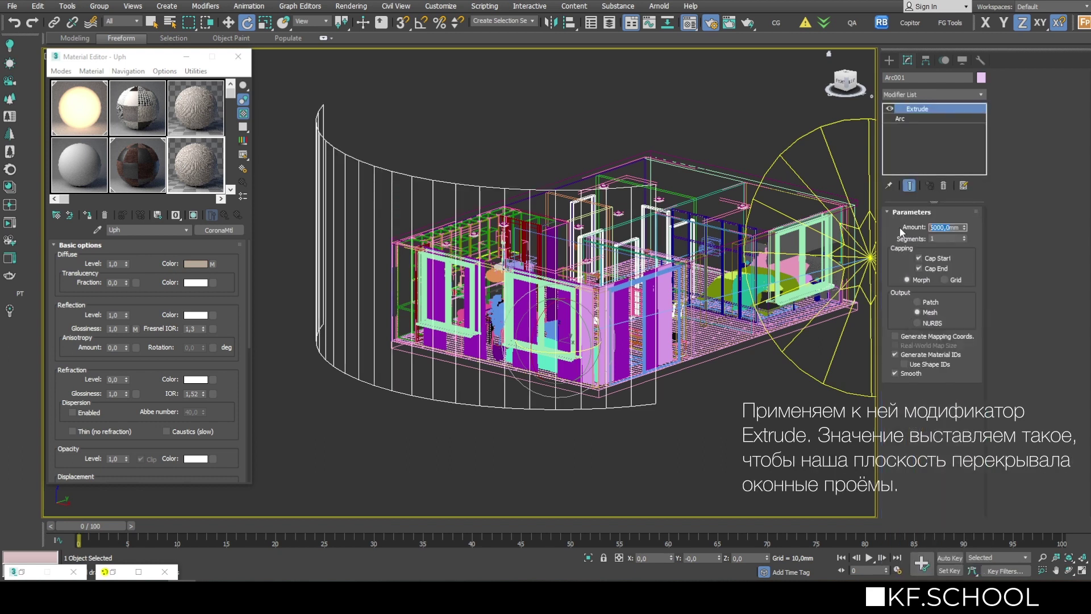
type("7000")
key("Return")
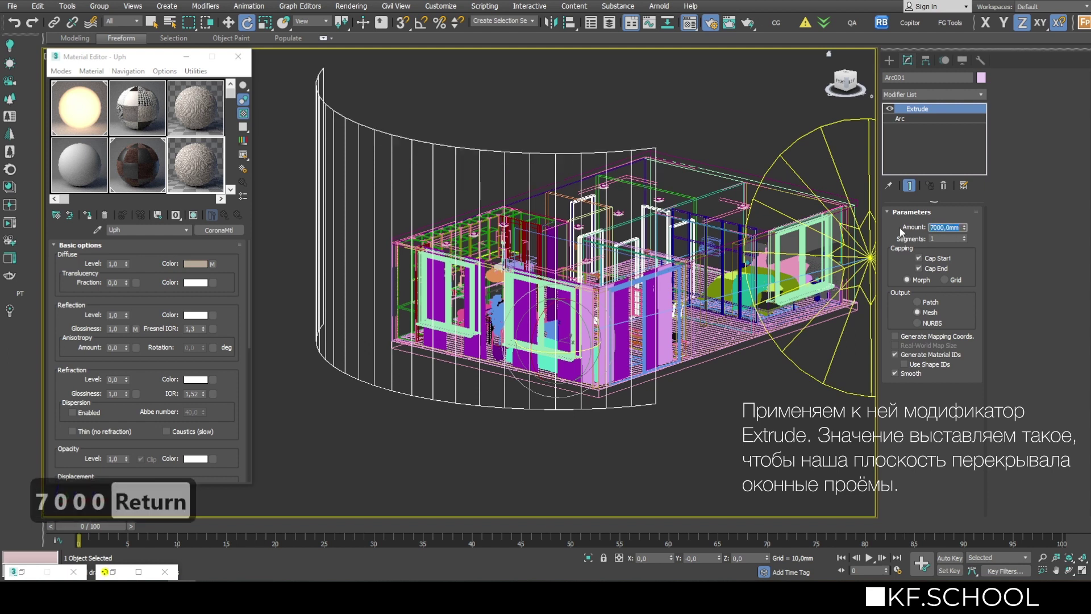
Move the extruded arc down along Z by about 1690 mm so it covers the window openings
middle_click_drag(625, 255, 574, 245, "alt")
key("w")
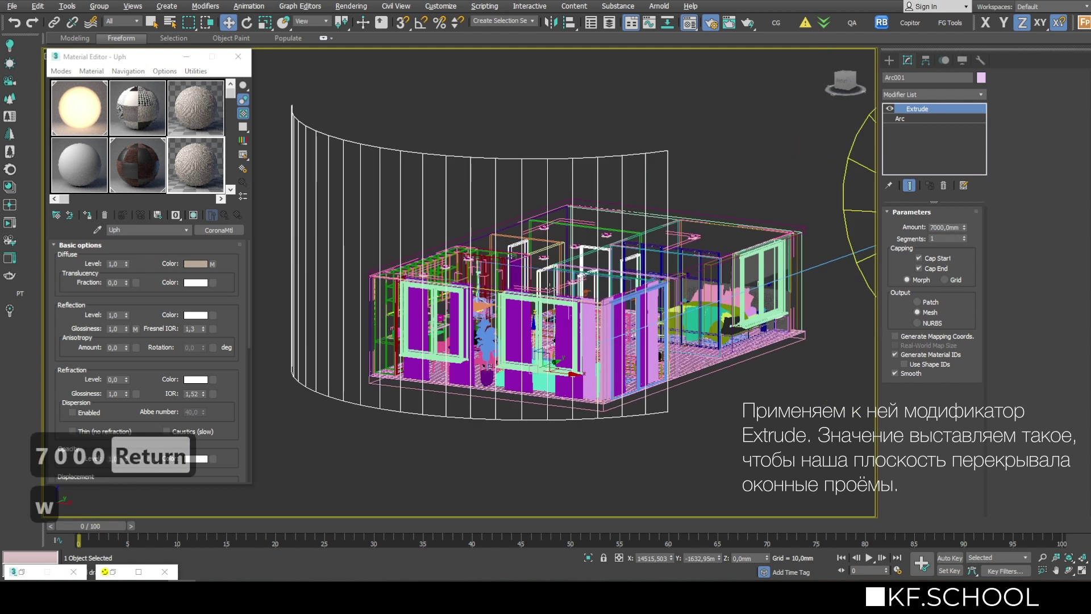
middle_click_drag(550, 287, 546, 281, "alt")
left_click_drag(532, 340, 535, 420)
Inspect the curved backdrop in shaded display, return to the wireframe camera view, and check the interactive render
mouse_move(535, 421)
middle_mouse_down("alt")
mouse_move(582, 277)
mouse_move(592, 335)
mouse_move(458, 312)
mouse_move(492, 309)
mouse_move(500, 295)
middle_mouse_up("alt")
key("F3")
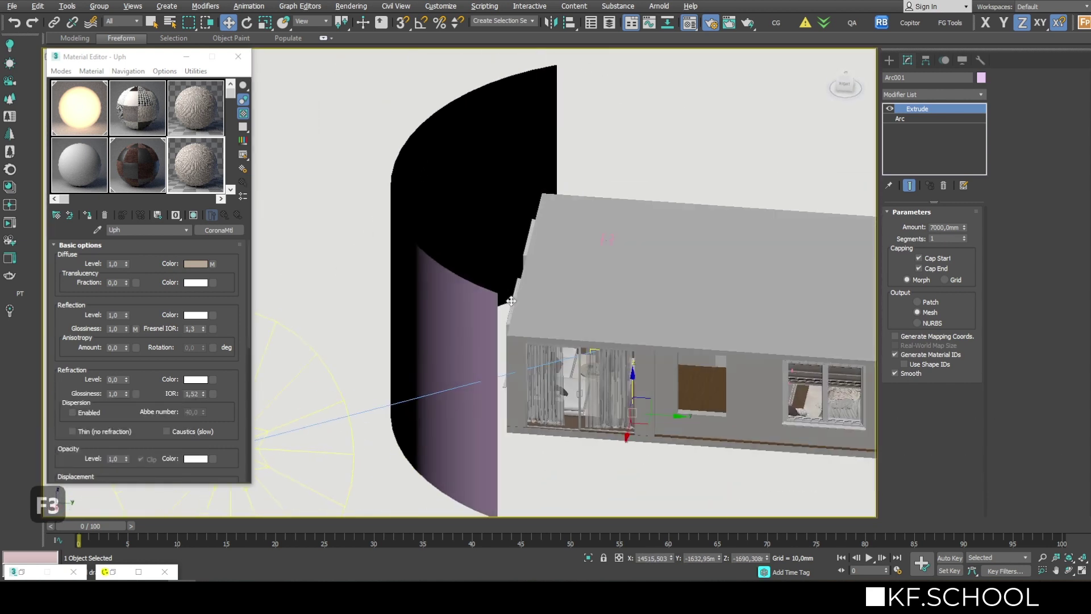
key("c")
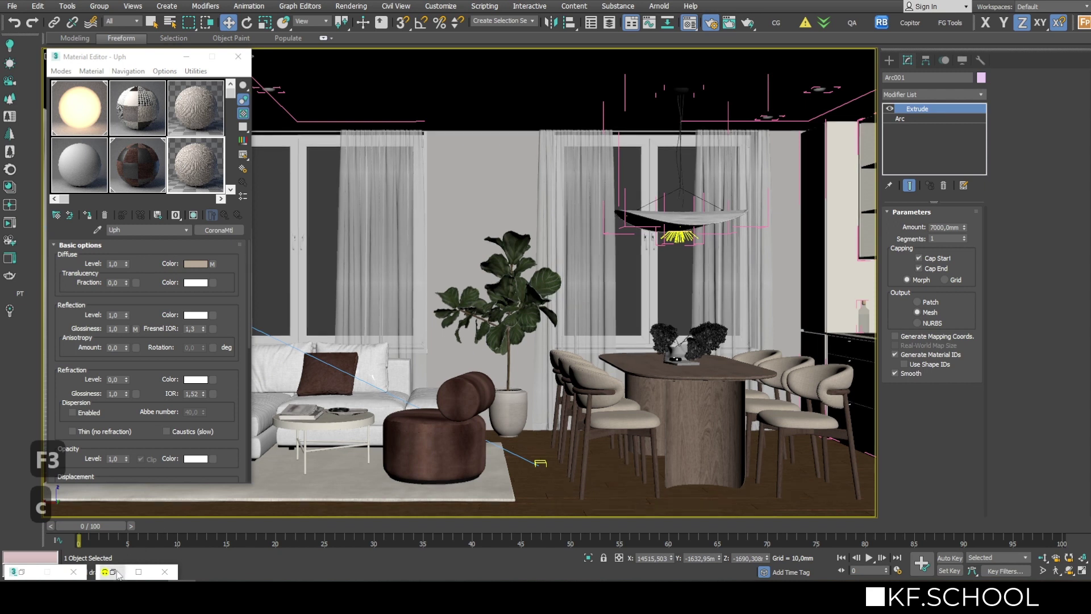
left_click(108, 571)
left_click_drag(721, 325, 826, 121)
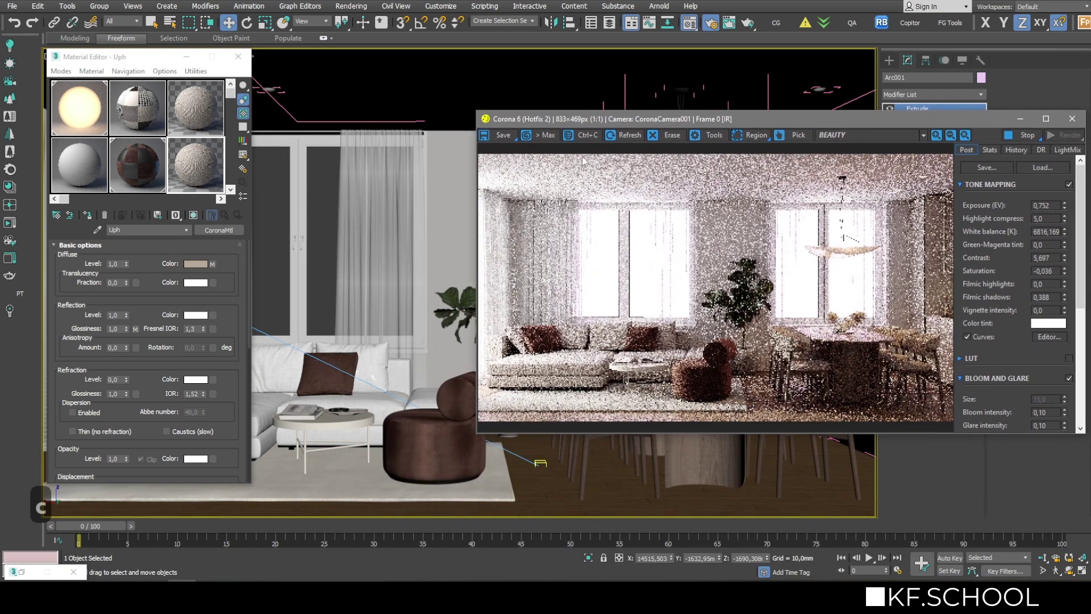
key("F3")
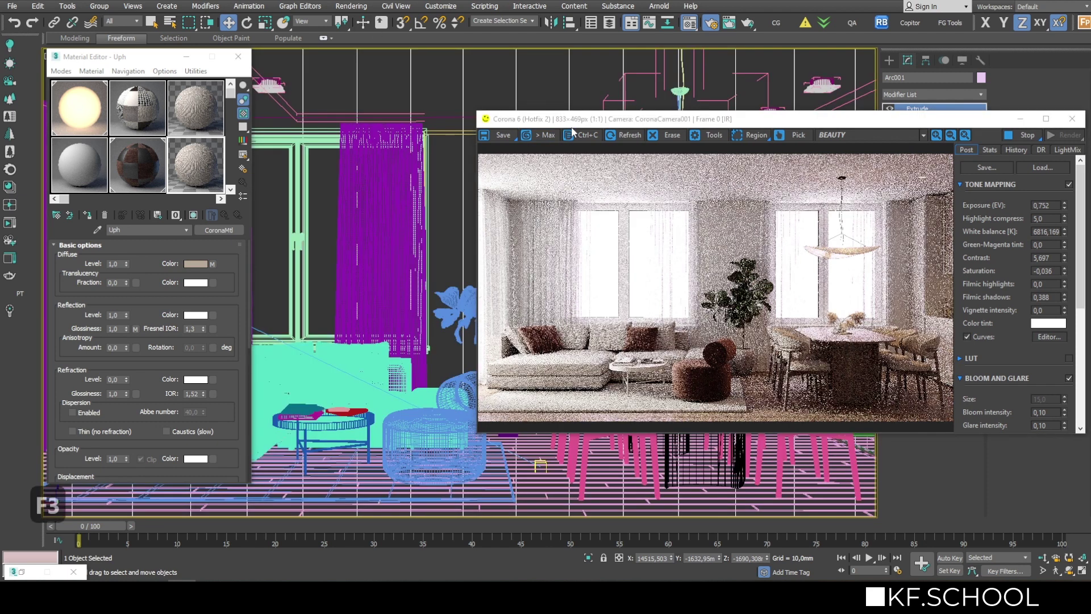
left_click_drag(574, 121, 403, 493)
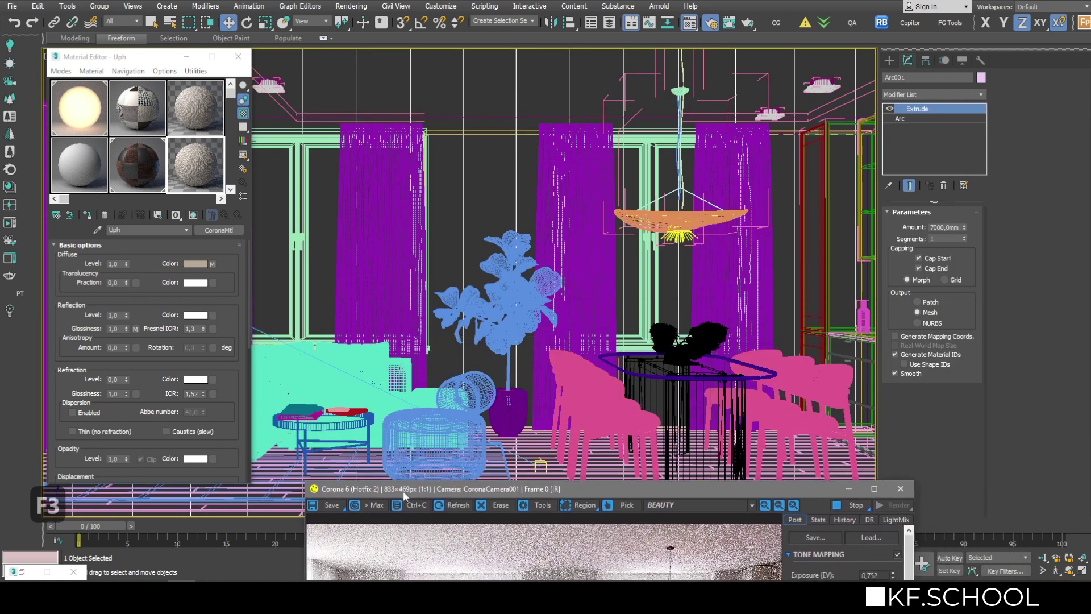
Center the extruded arc's pivot to the object
left_click(924, 61)
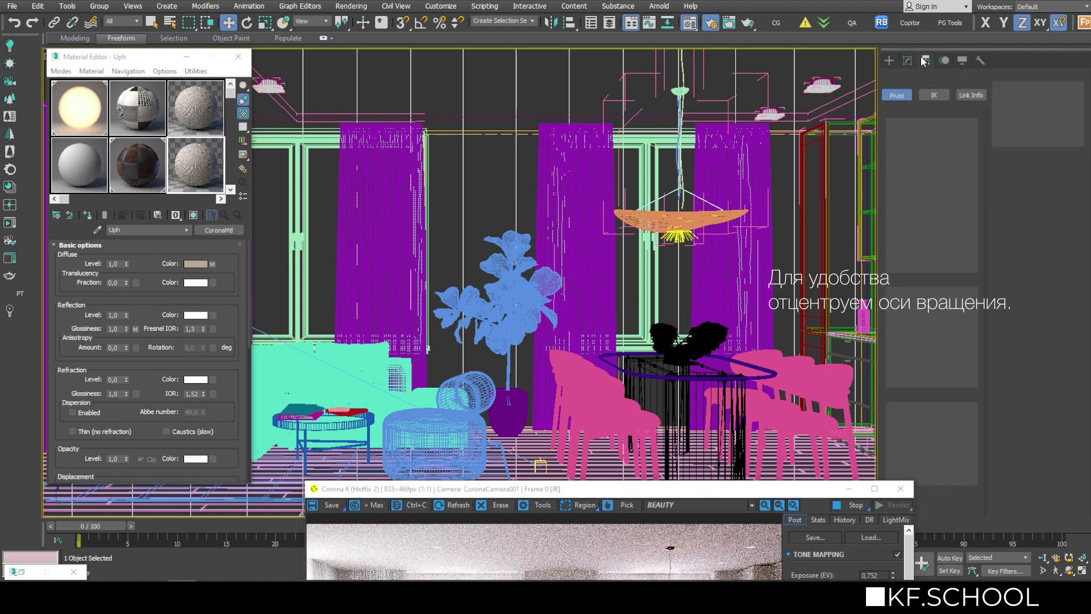
left_click(931, 138)
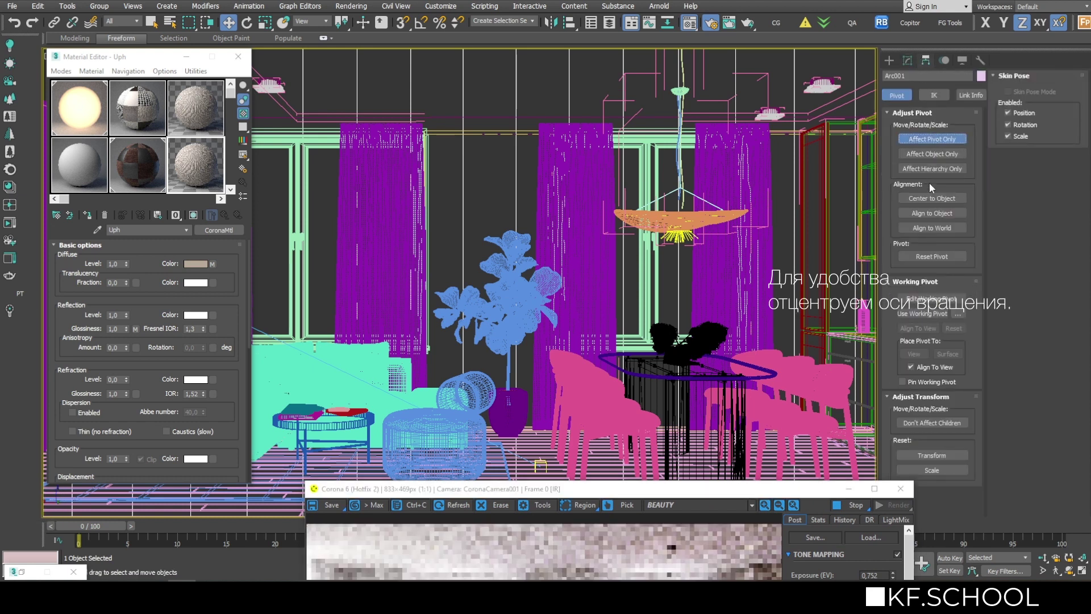
left_click(923, 140)
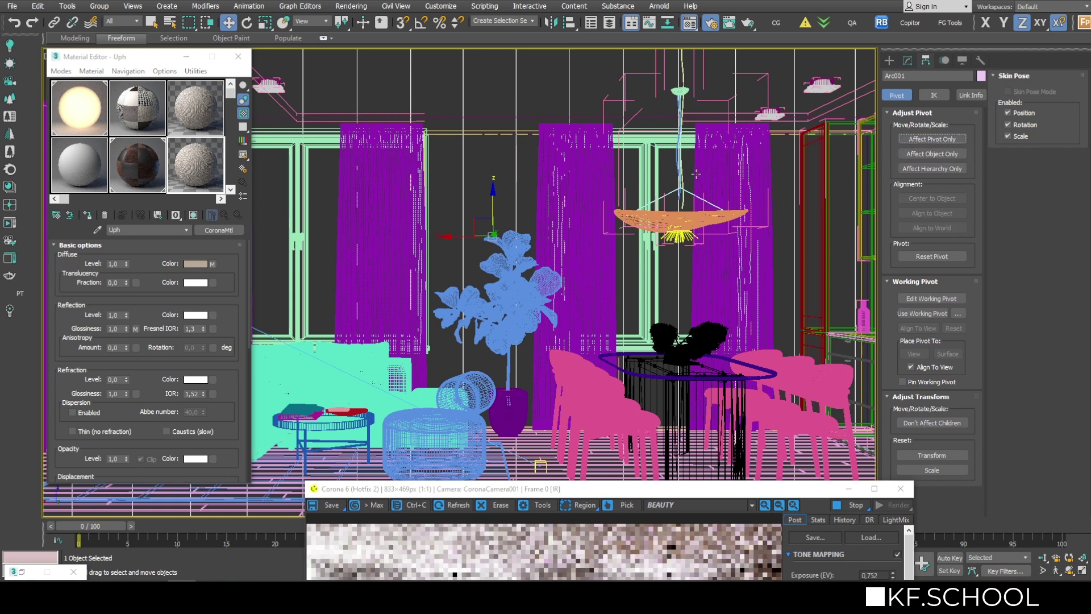
Change the material in the selected Uph slot to a CoronaLightMtl and bring the render back into view
left_click(209, 229)
double_click(407, 303)
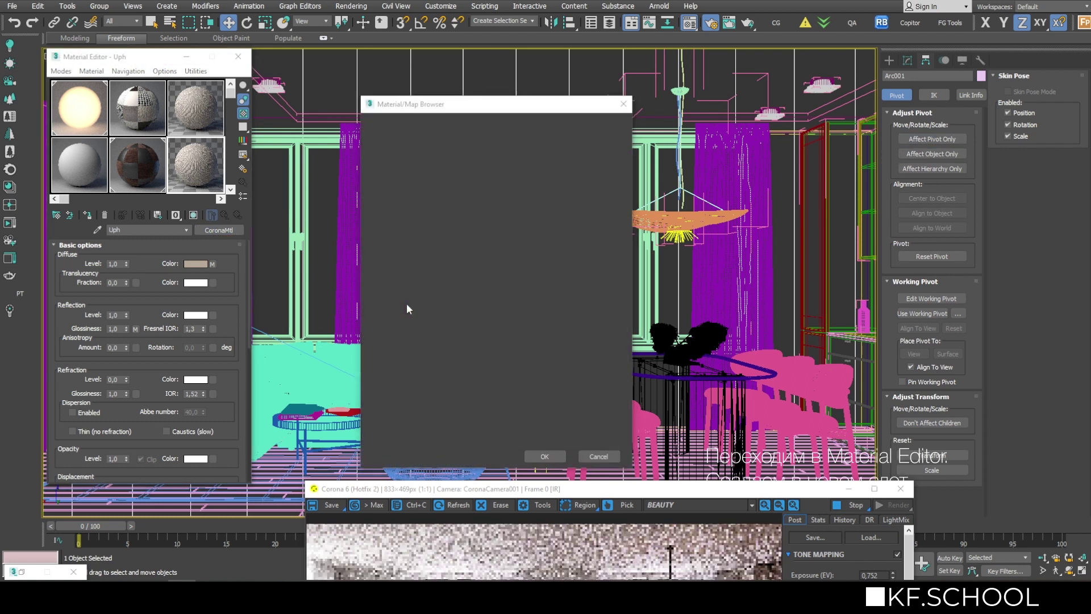
left_click_drag(559, 490, 747, 125)
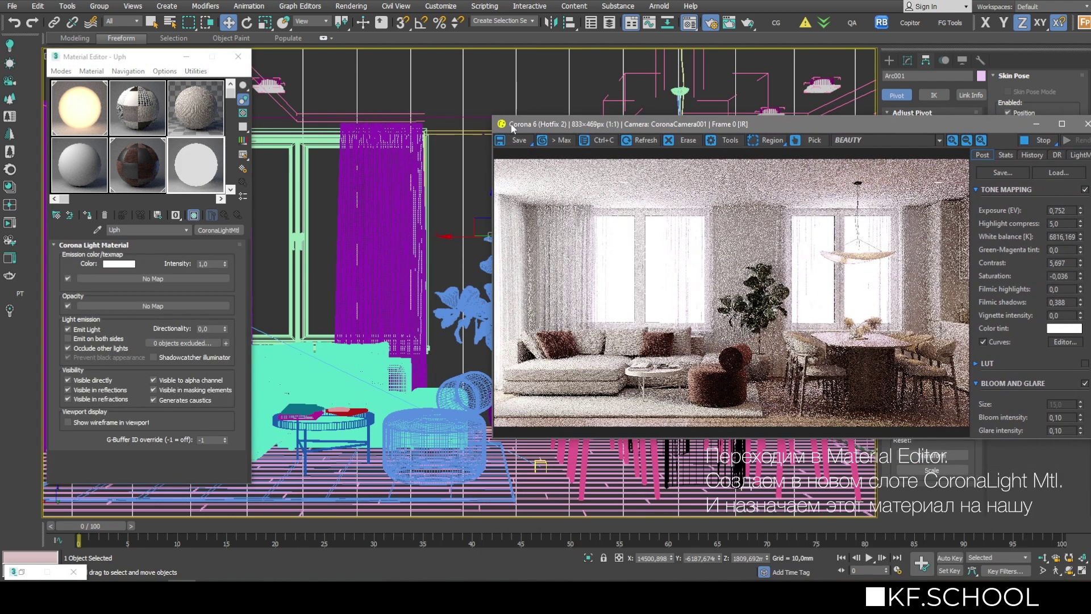
Assign the light material to the extruded arc, renaming it Background instead of replacing the existing material
left_click(105, 216)
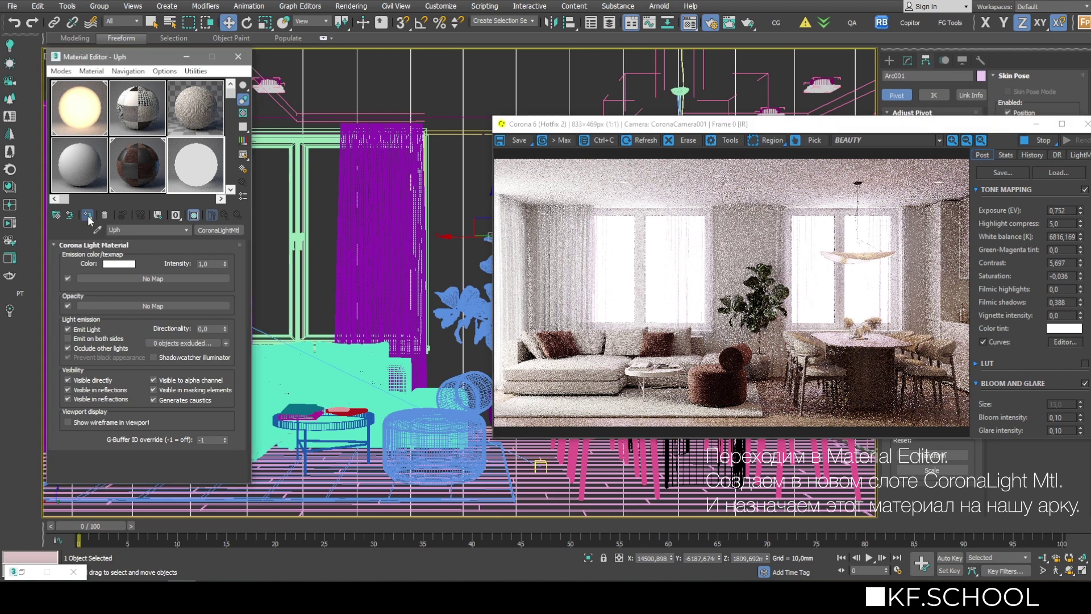
left_click(494, 283)
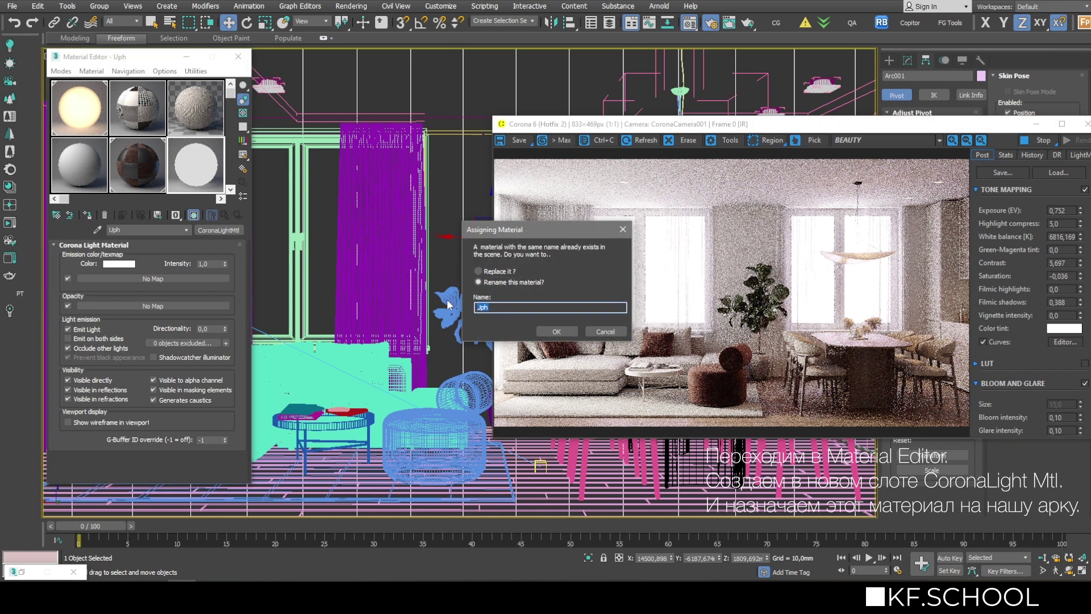
type("Ba")
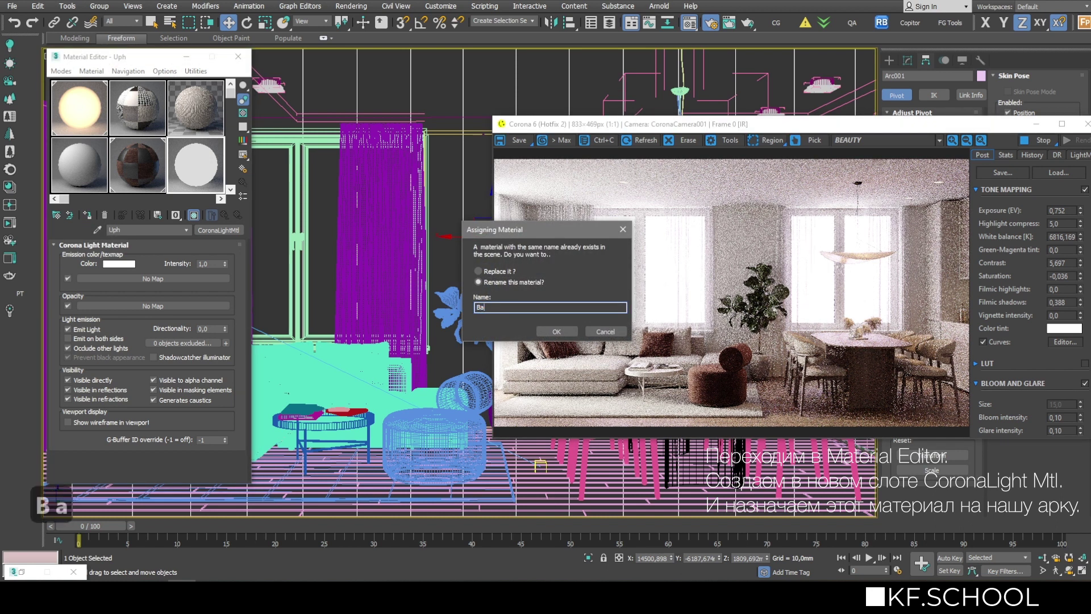
type("ckground")
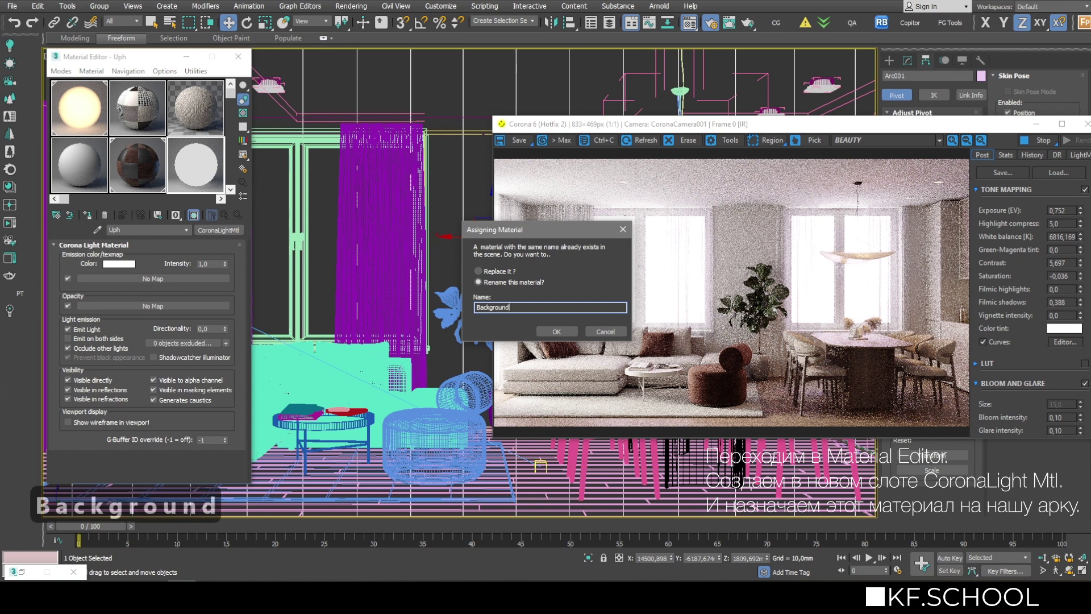
key("Return")
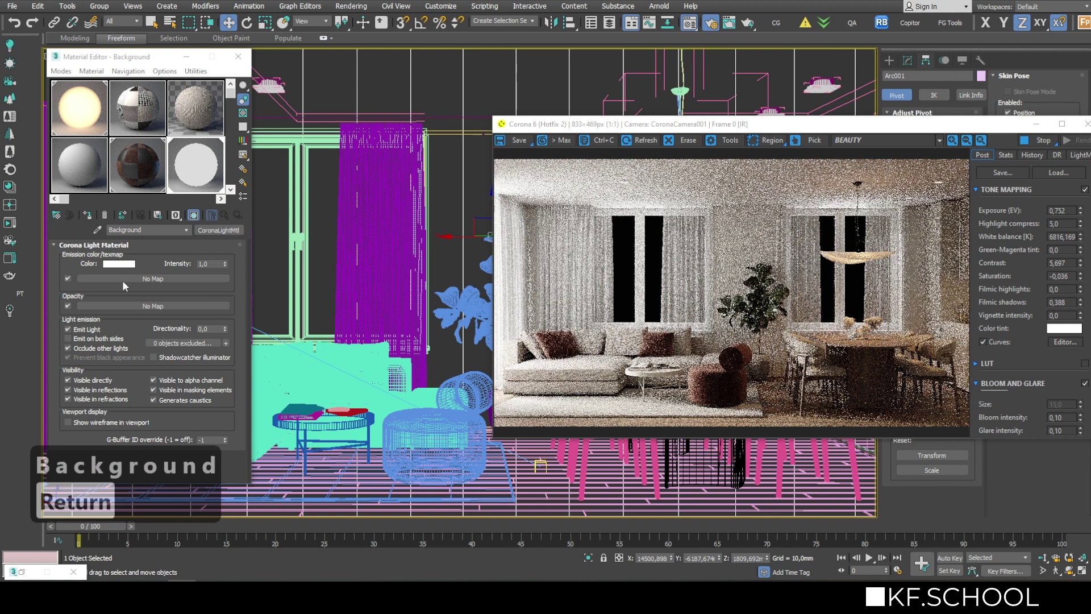
Disable Emit Light on the Background material and load the skyline photo from the Background folder as its emission Bitmap
left_click(68, 329)
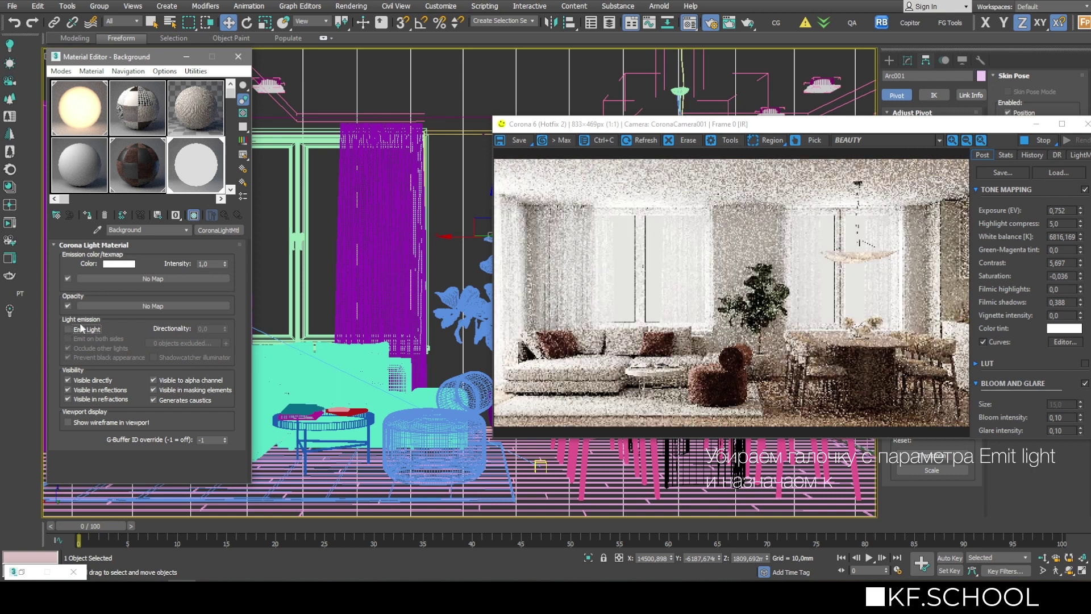
left_click(142, 279)
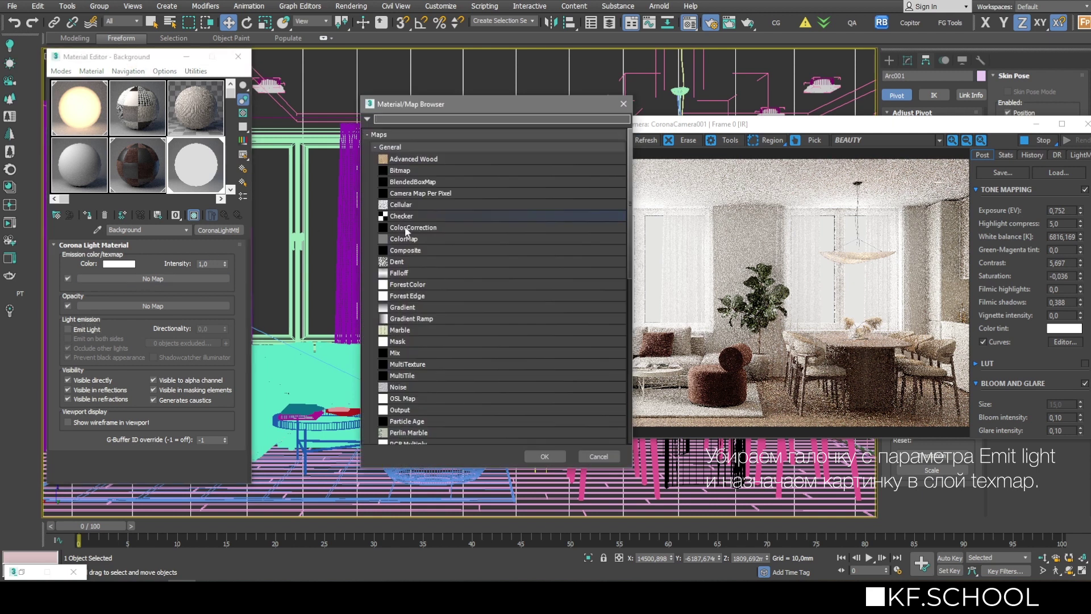
double_click(405, 172)
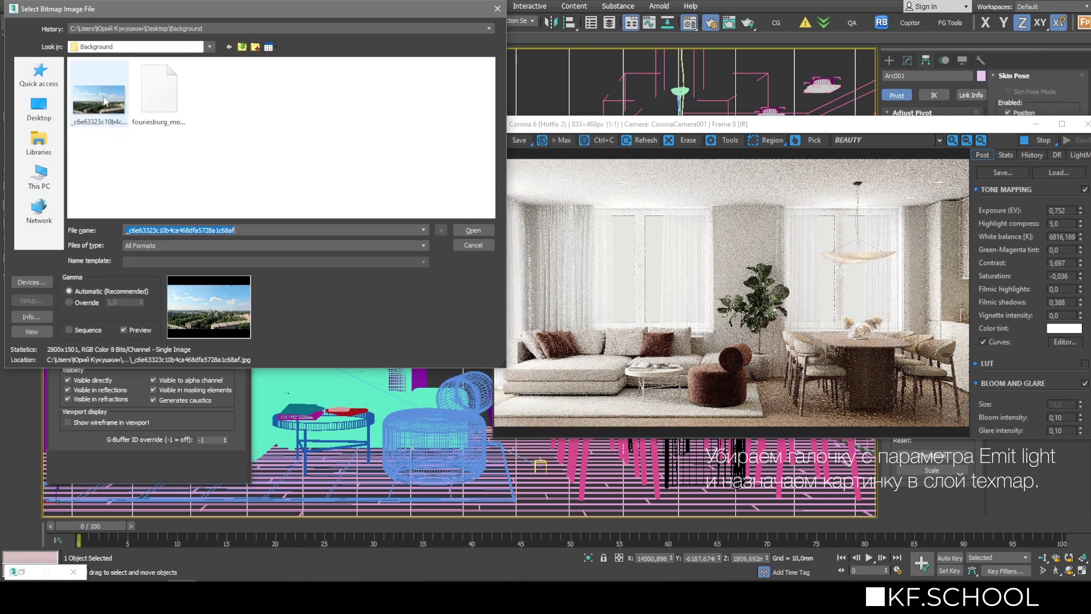
double_click(104, 100)
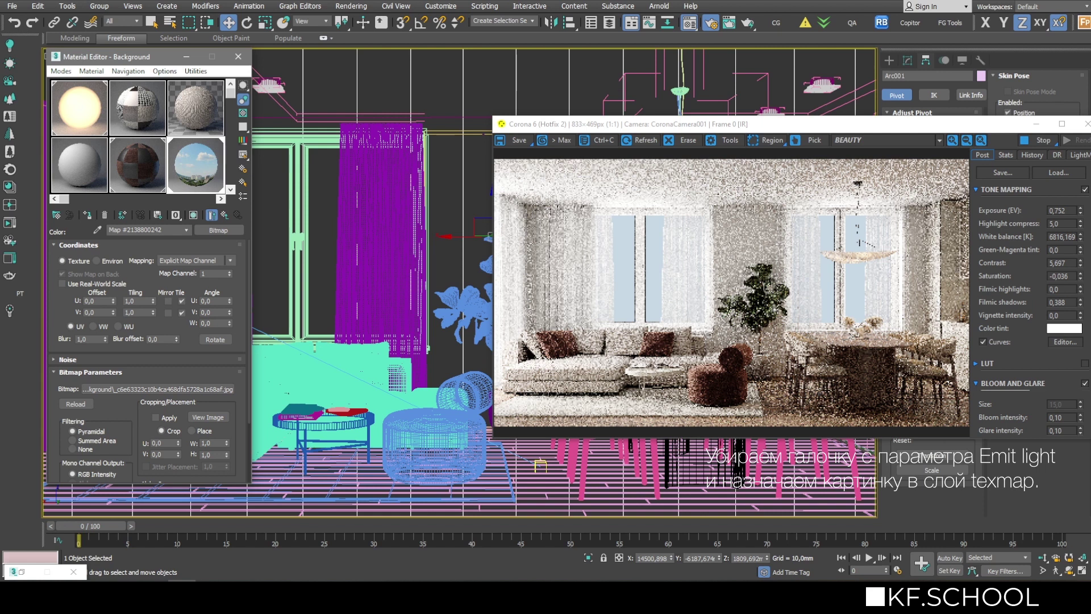
Wrap the background bitmap in a Color Correction map, keeping the old map as a sub-map
left_click(218, 230)
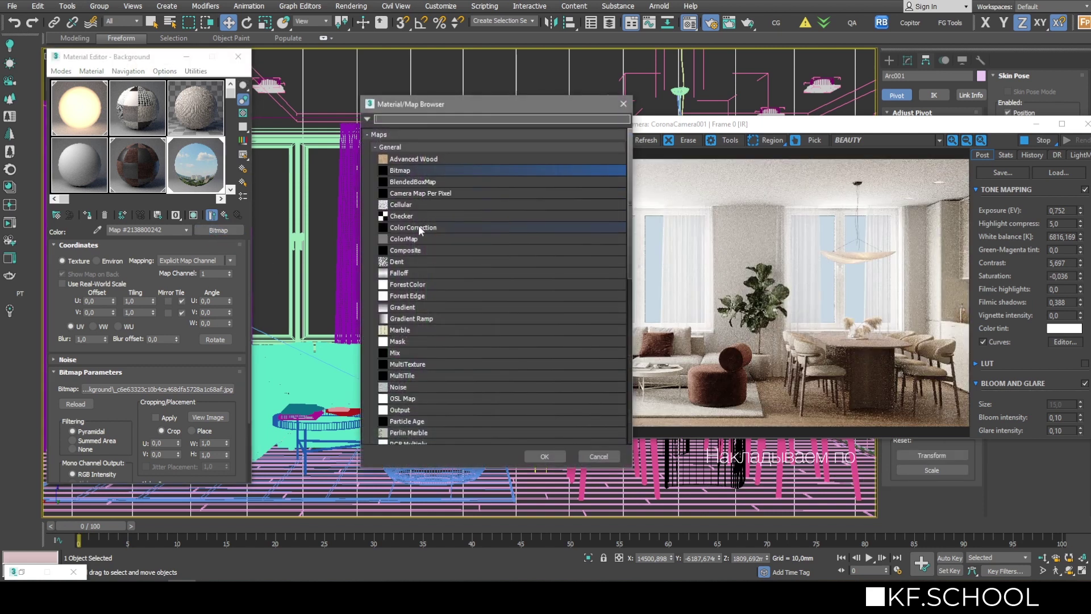
double_click(419, 228)
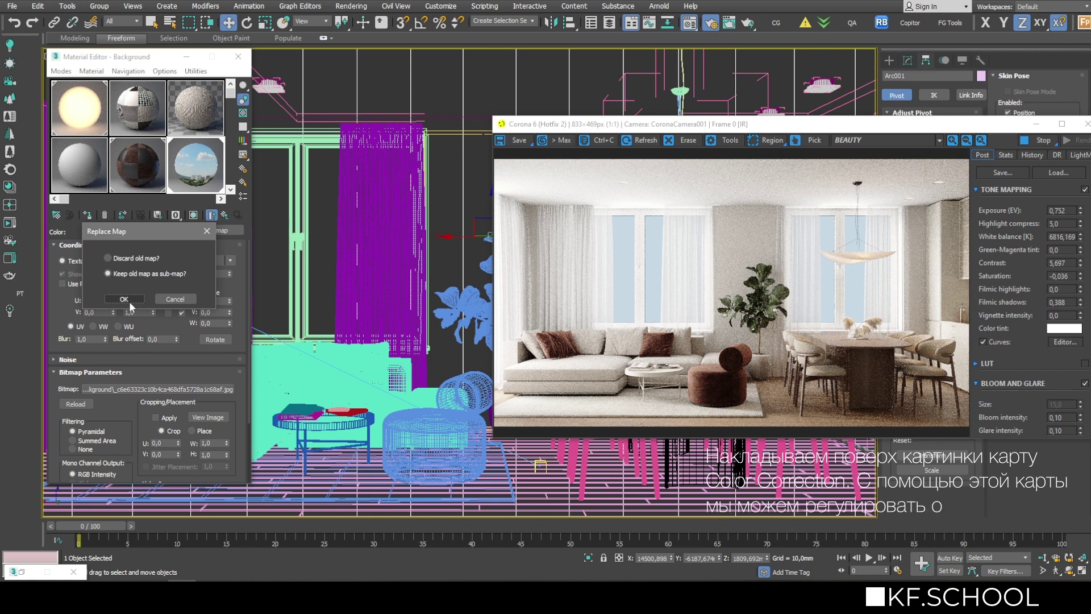
left_click(125, 299)
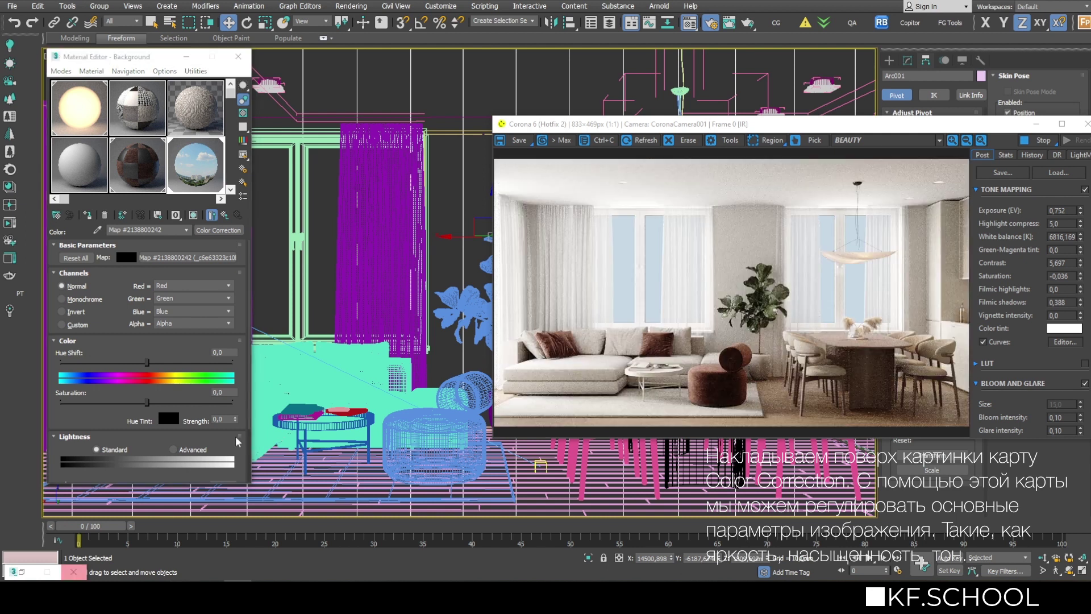
Add a UVW Map modifier above the Extrude on the backdrop arc and set its mapping to Box
left_click_drag(808, 130, 579, 113)
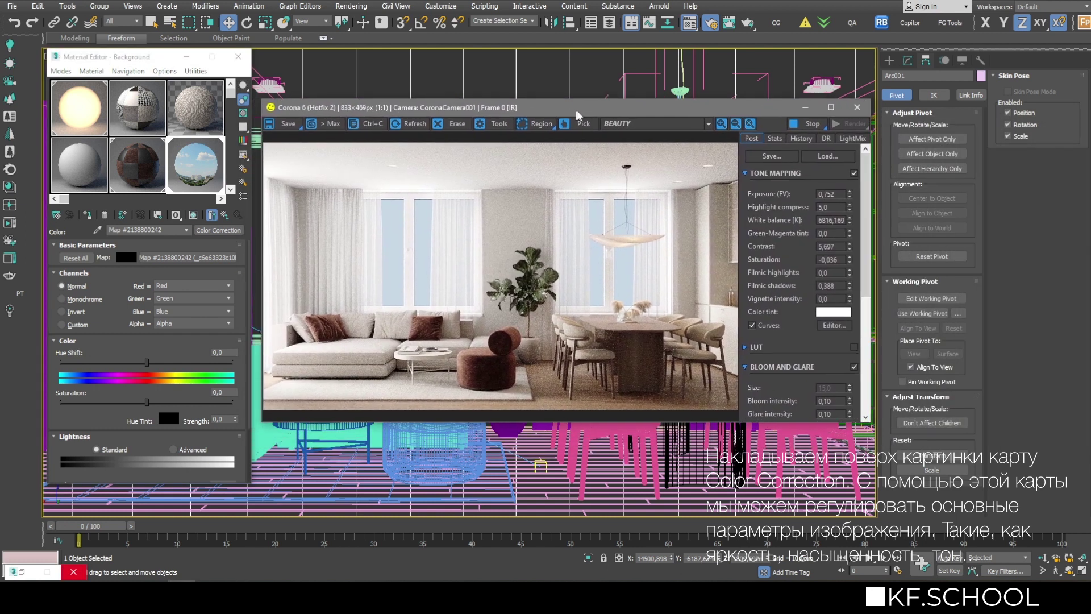
left_click(907, 60)
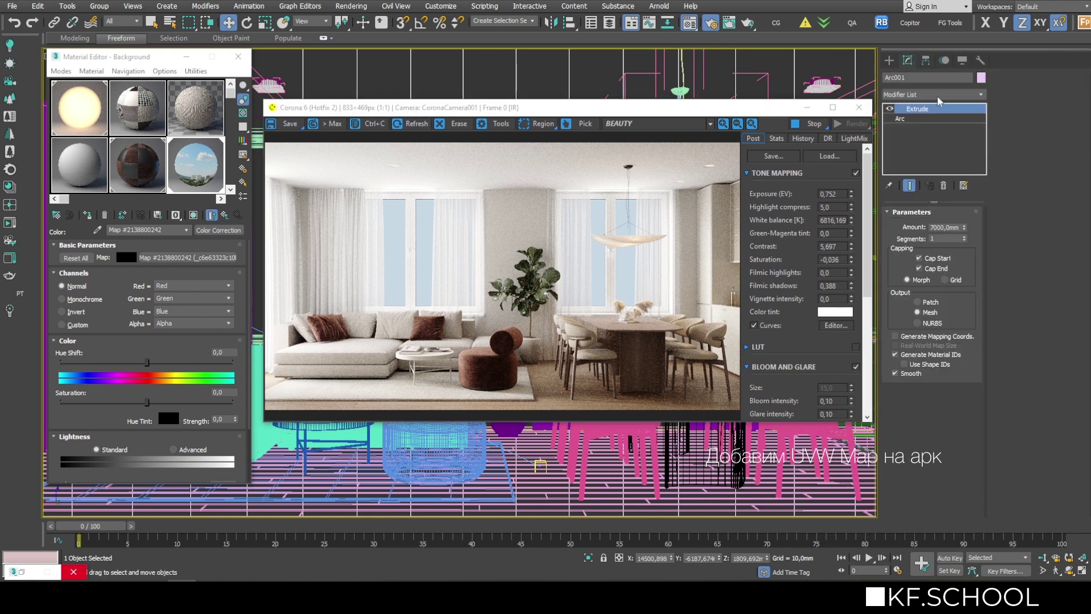
left_click(980, 94)
left_click_drag(985, 132, 984, 421)
left_click(909, 445)
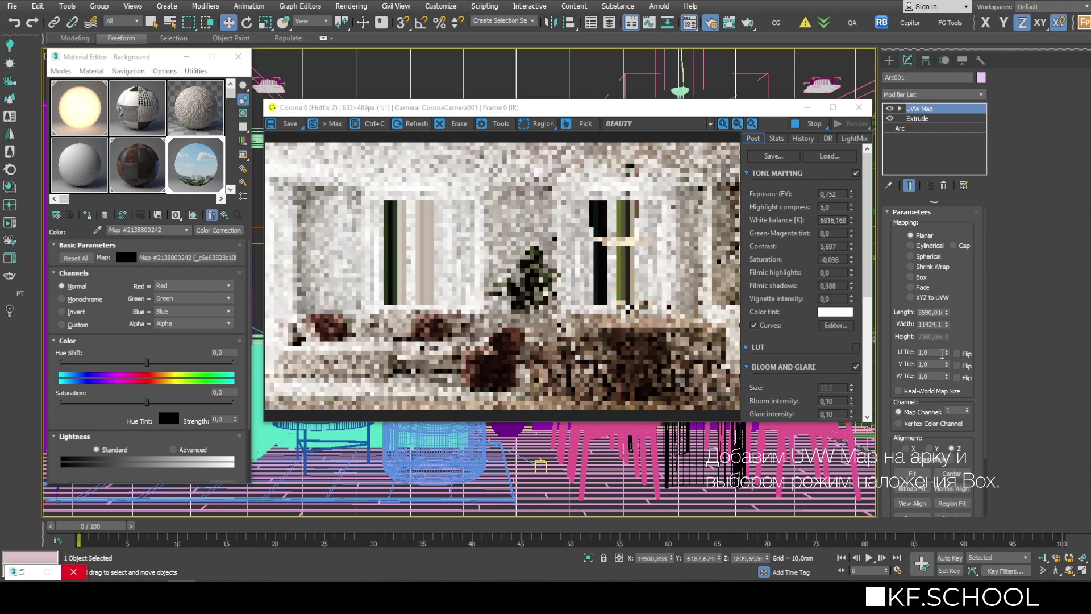
left_click(910, 277)
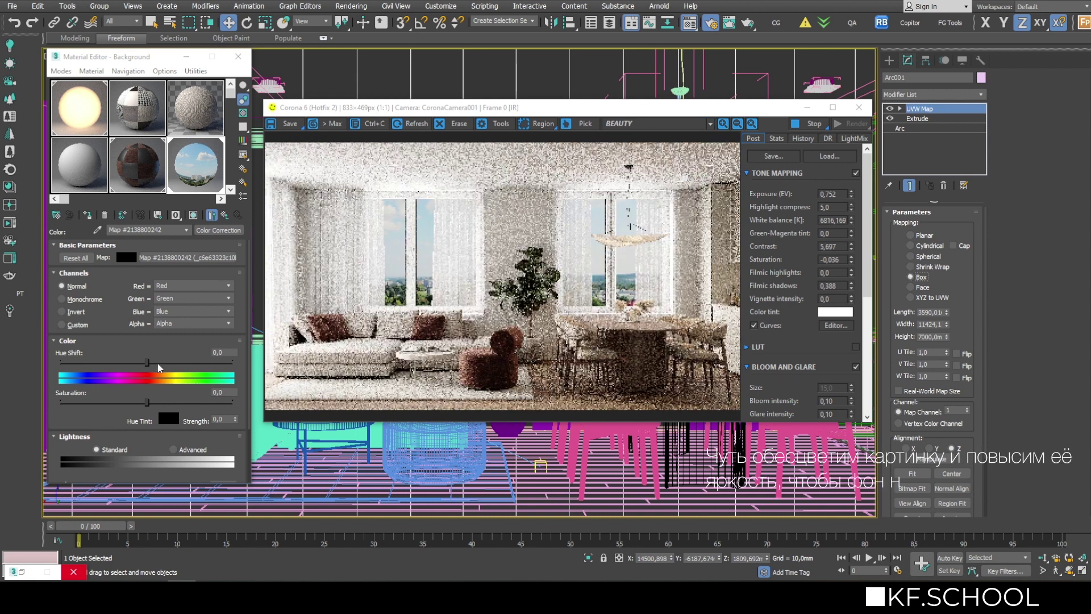
In the Color Correction map, reduce Saturation to -36.877 and set the RGB Gamma/Contrast to 3.0 under Advanced lightness
left_click_drag(122, 413, 114, 404)
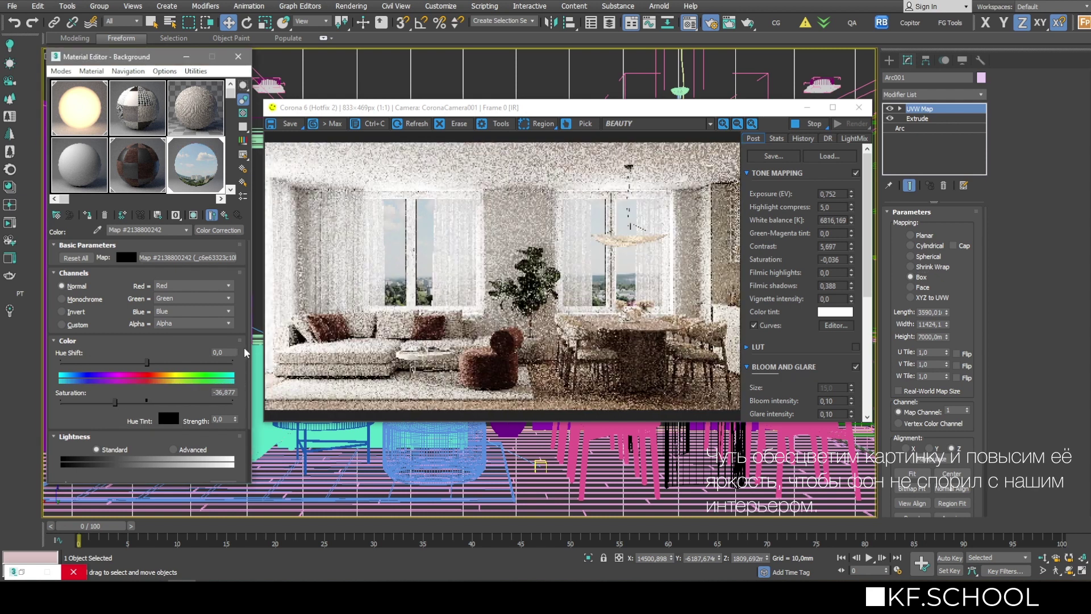
left_click_drag(248, 358, 247, 396)
scroll(180, 426, "down", 1)
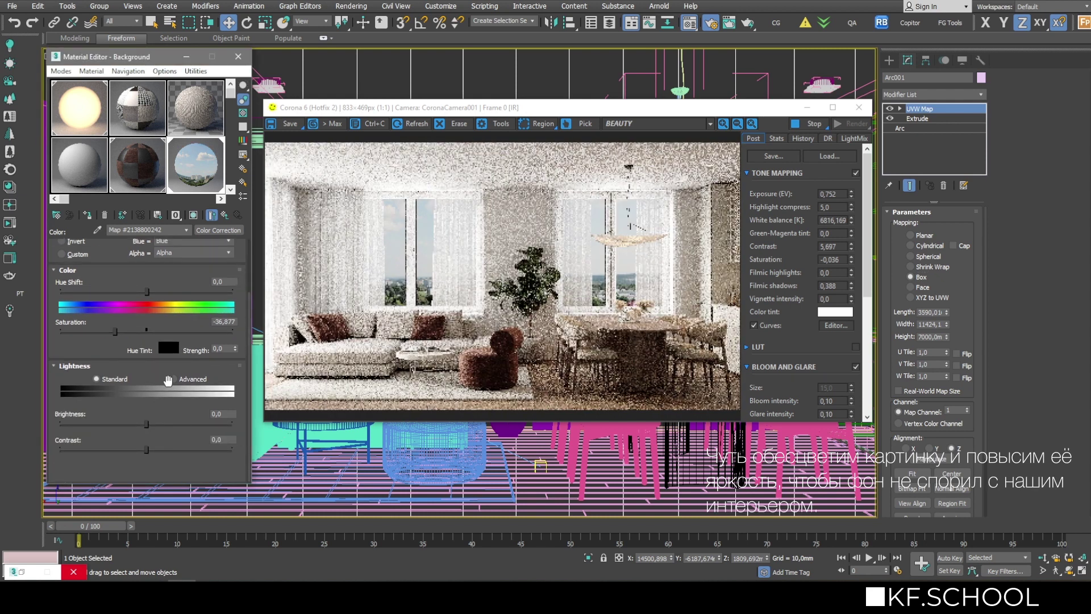
left_click(172, 379)
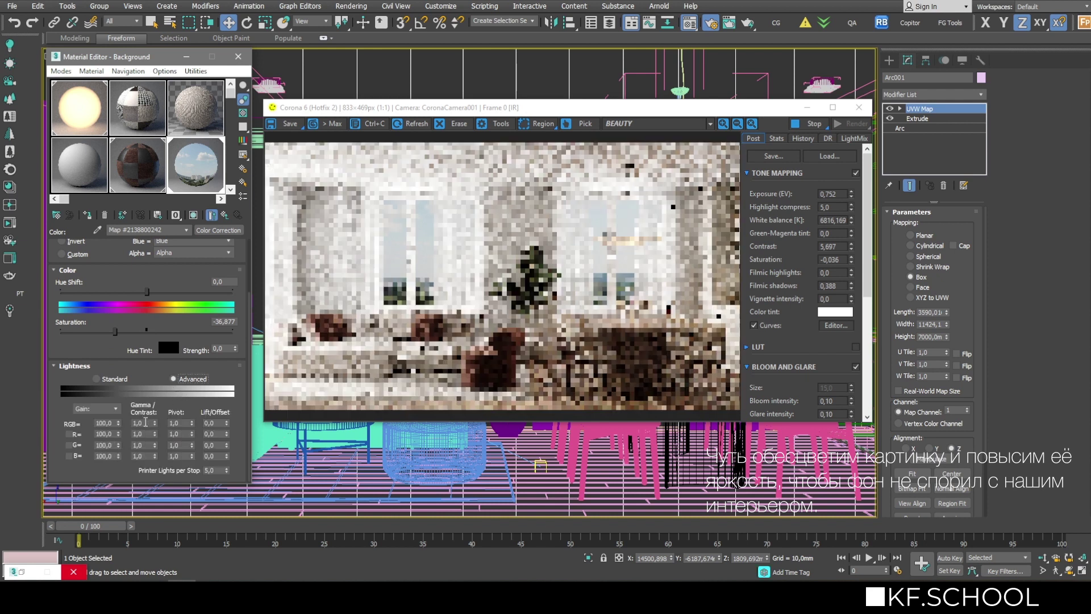
double_click(145, 422)
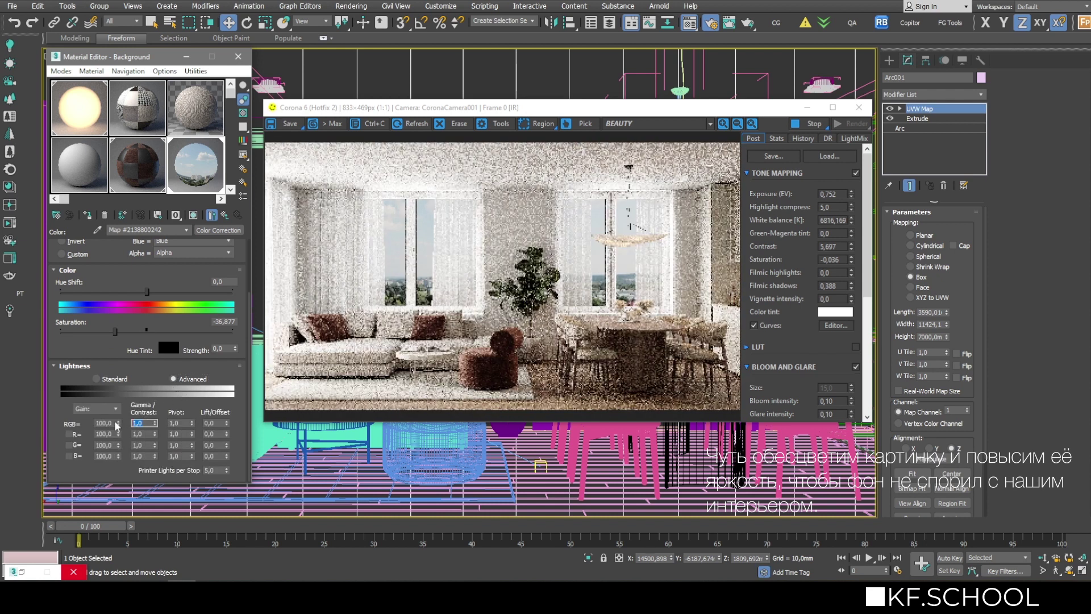
type("2")
key("Return")
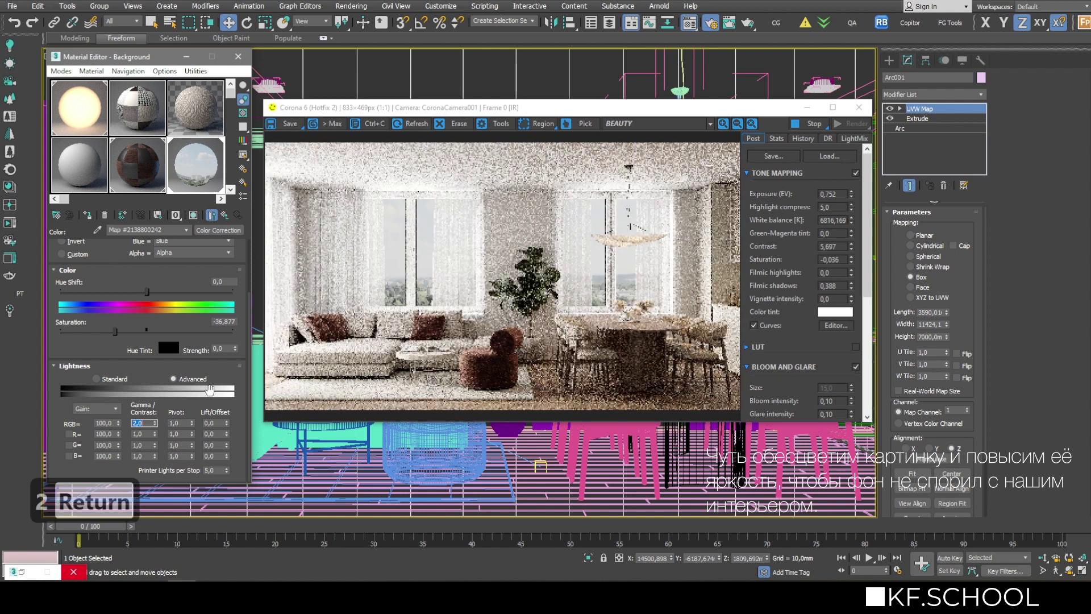
type("3")
key("Return")
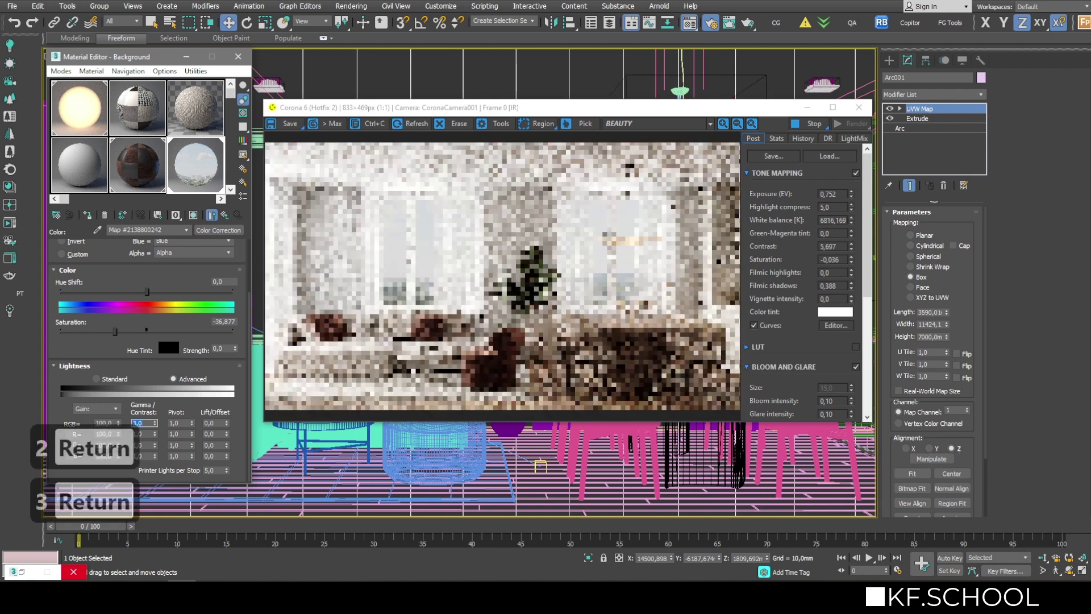
scroll(427, 240, "up", 1)
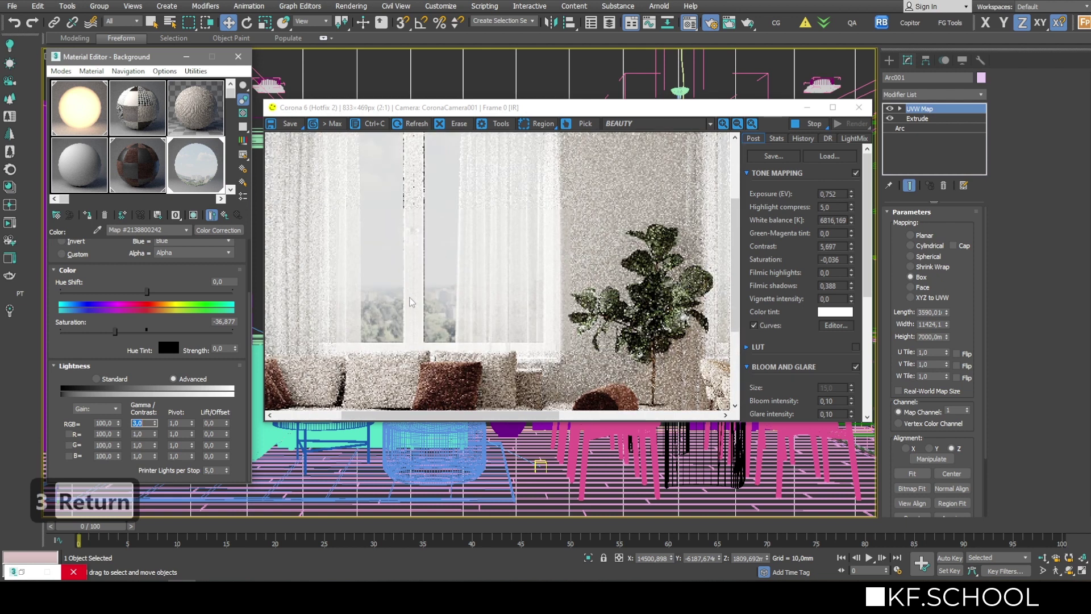
scroll(412, 301, "down", 1)
Rotate the backdrop arc slightly to level the skyline's horizon and check it in the render
left_click_drag(557, 113, 713, 176)
key("e")
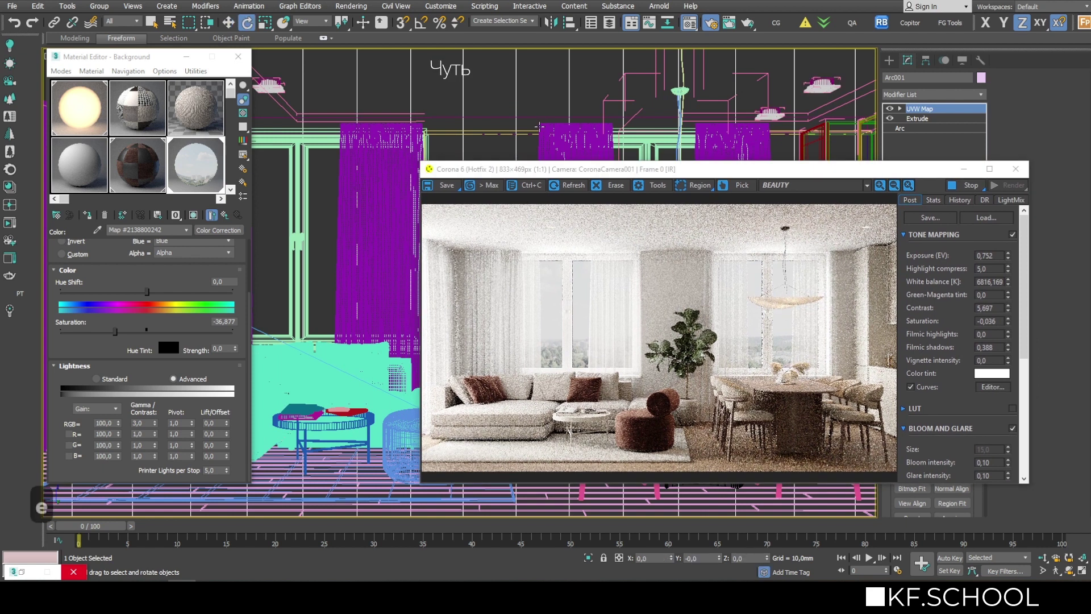
left_click_drag(555, 175, 478, 355)
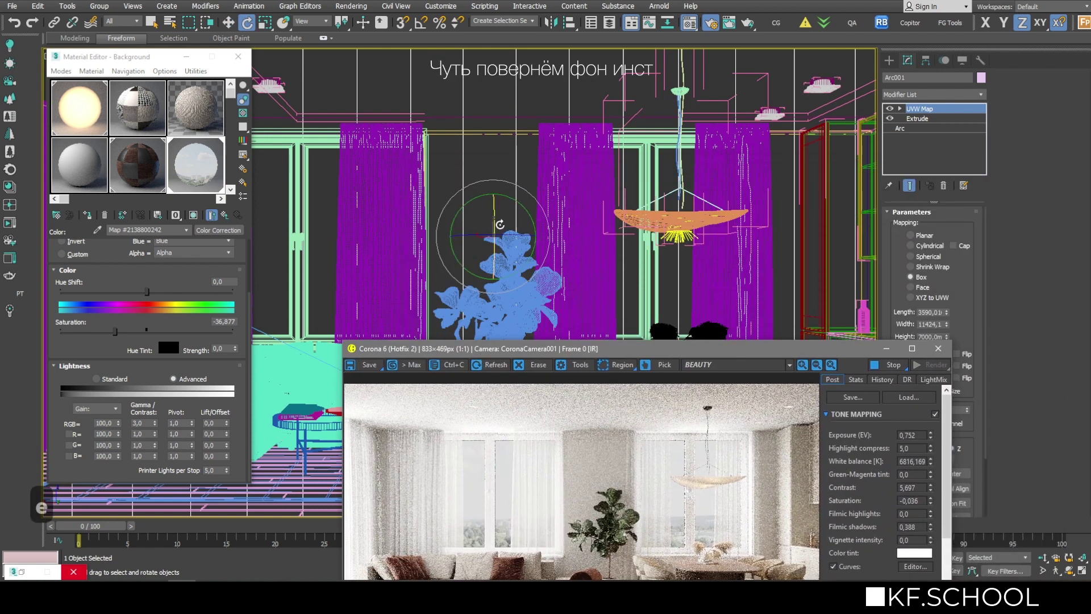
key("a")
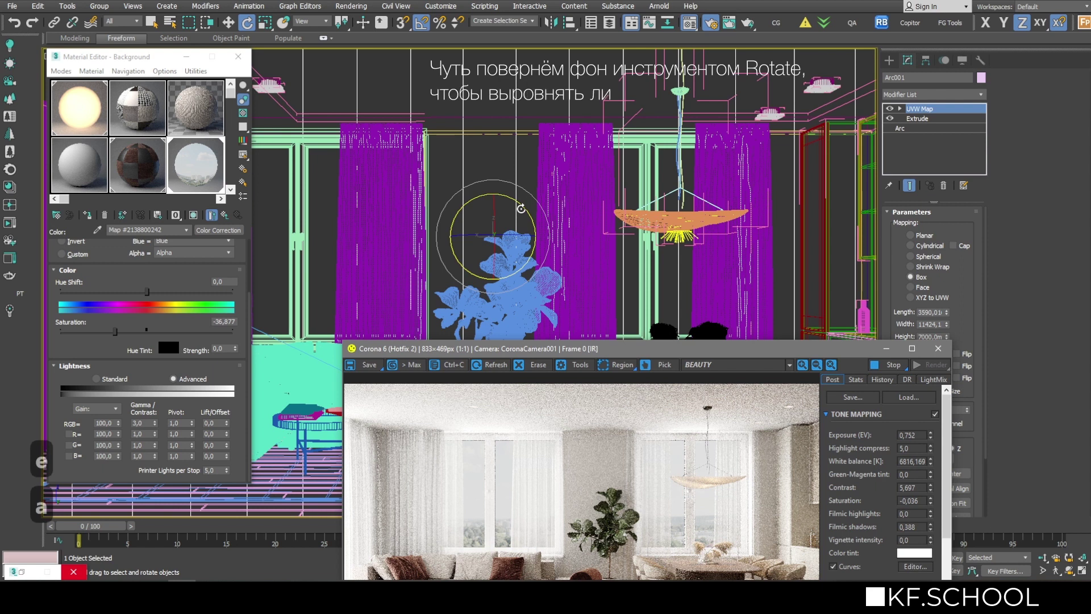
left_click_drag(521, 208, 511, 188)
key("ctrl+z")
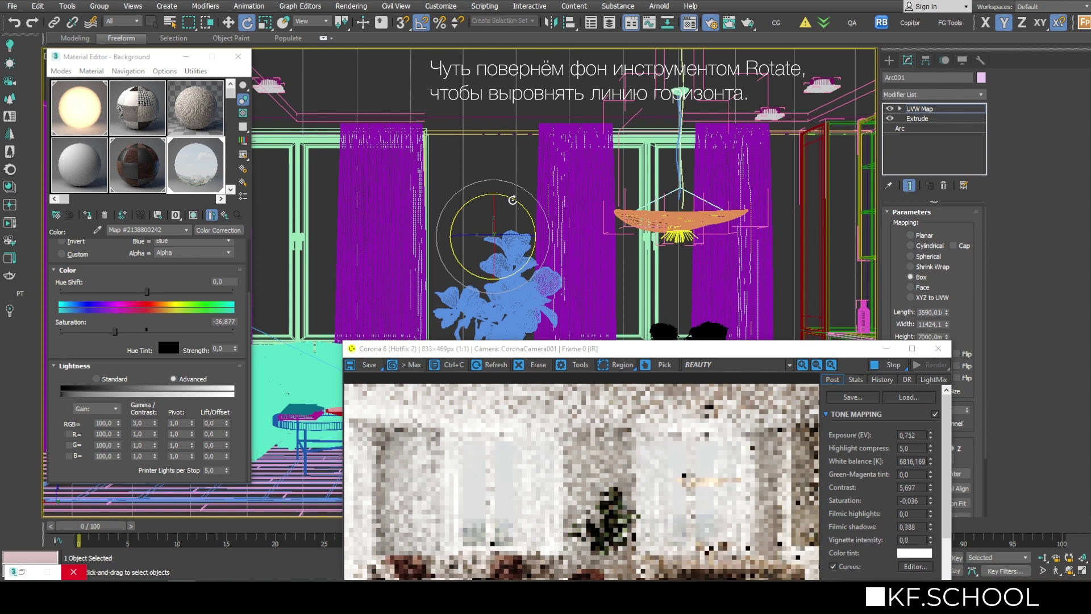
left_click_drag(581, 350, 573, 95)
scroll(592, 293, "up", 2)
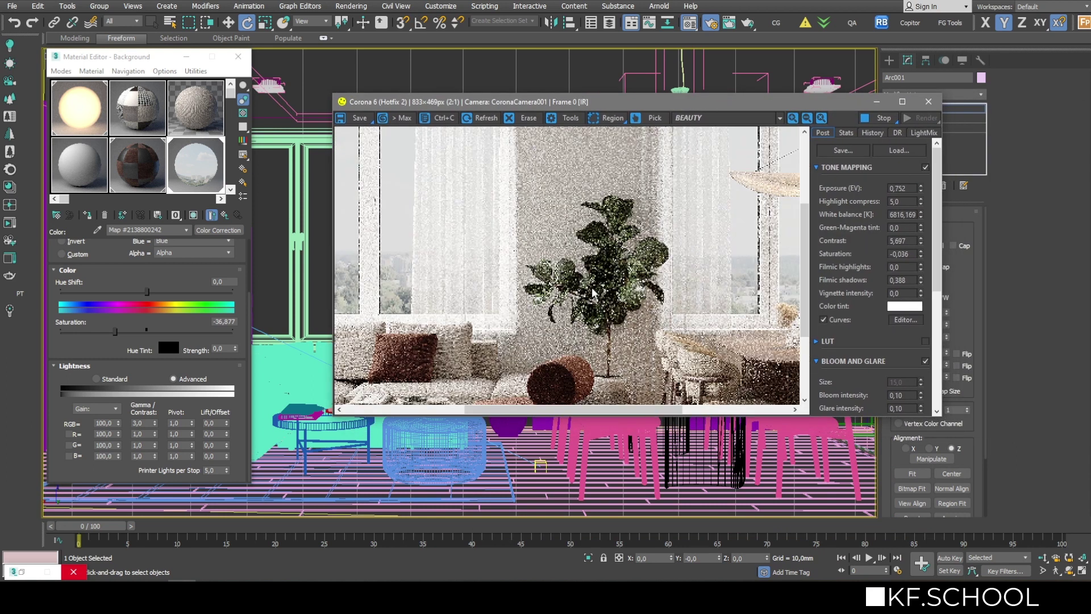
scroll(592, 292, "down", 1)
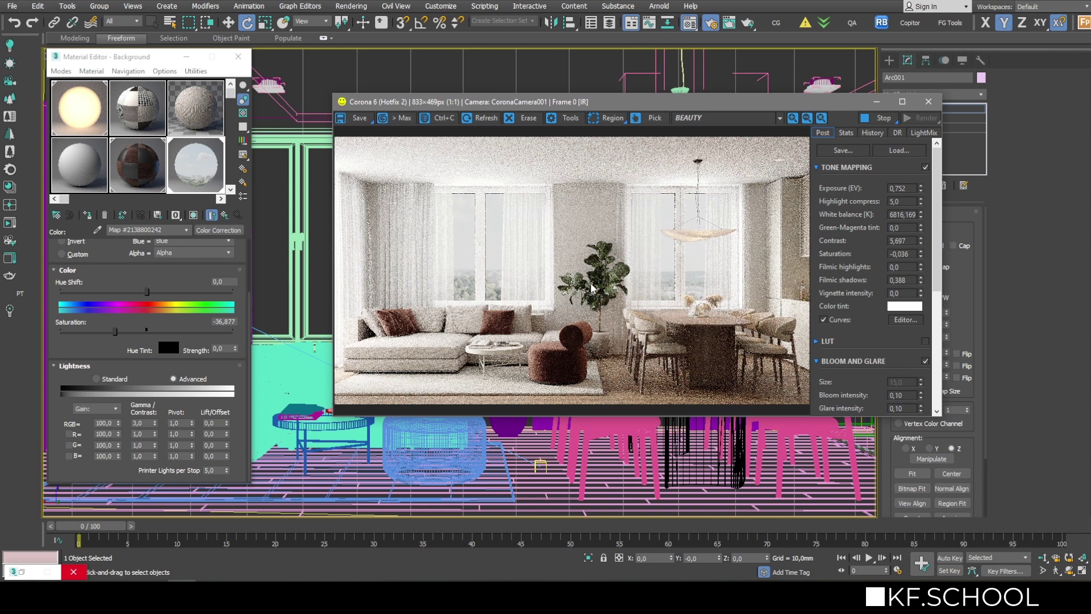
Set the Background light material's Intensity to 2.0 and disable Visible in reflections
left_click(224, 215)
left_click_drag(568, 102, 491, 118)
left_click(205, 264)
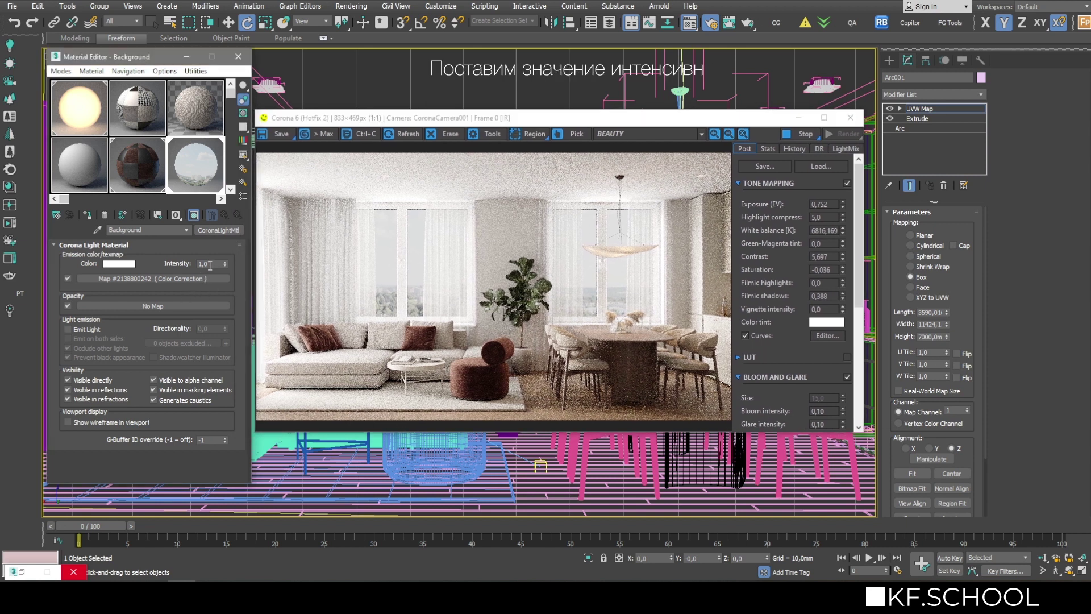
type("2")
key("Return")
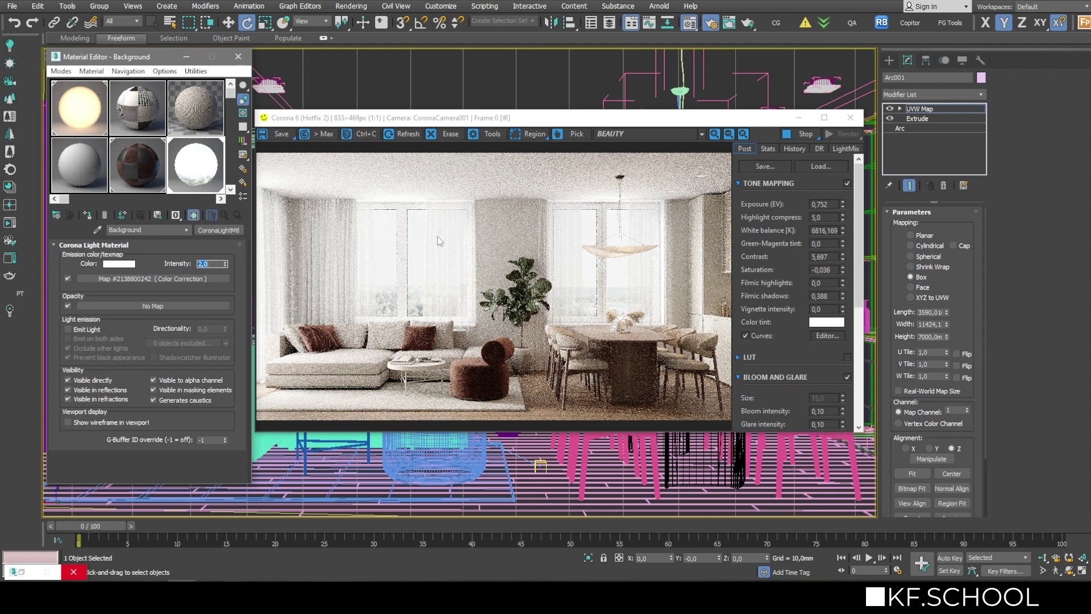
left_click_drag(456, 94, 495, 68)
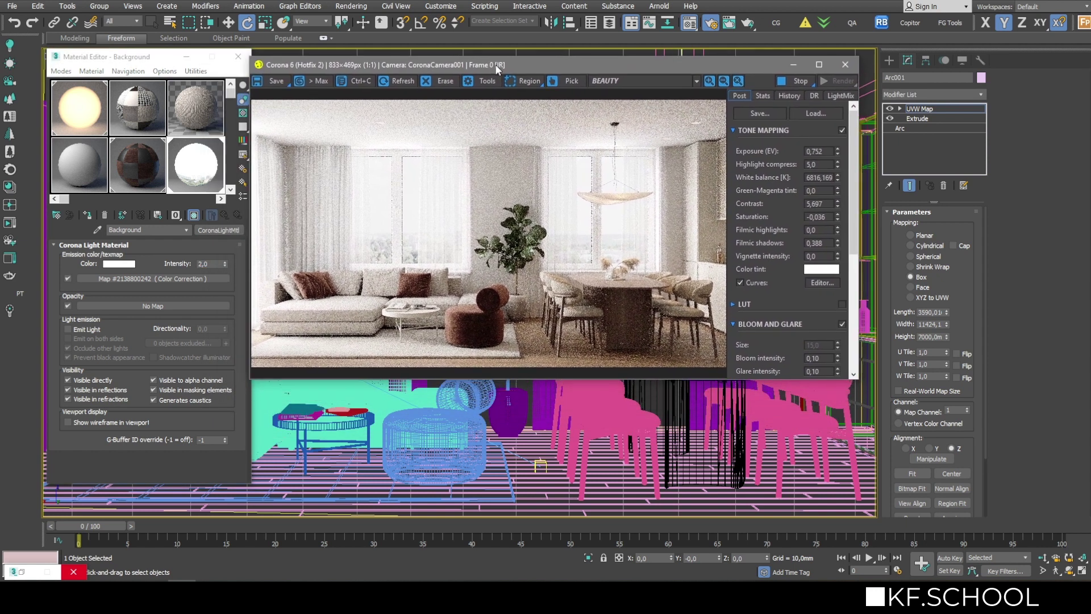
left_click(69, 390)
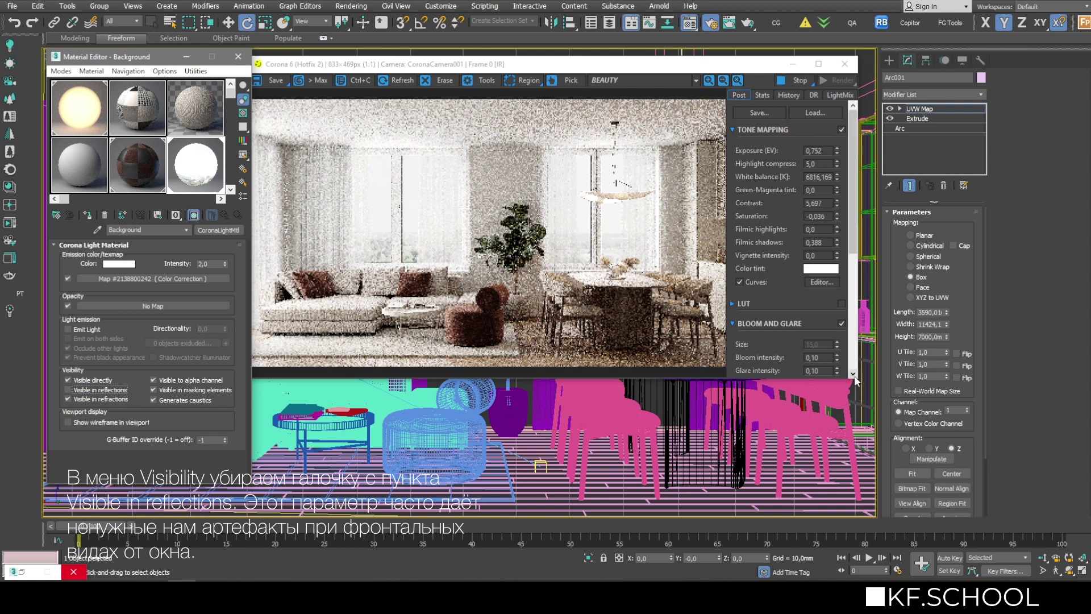
Enlarge the interactive render, check the backdrop with render regions around both windows, and turn region rendering off
left_click_drag(856, 377, 1028, 453)
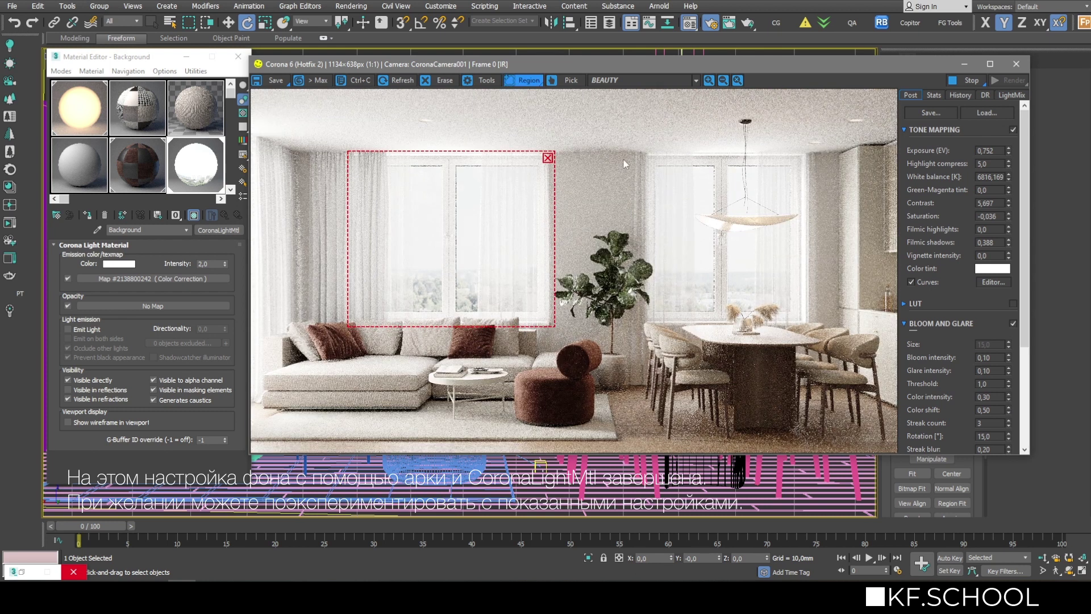
left_click_drag(635, 148, 815, 328)
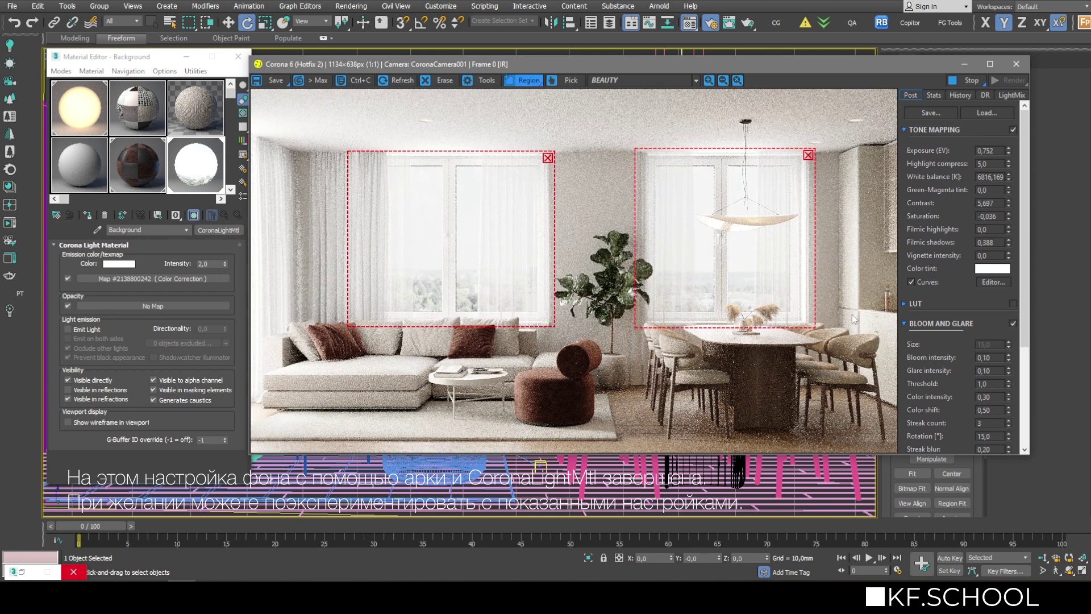
left_click(547, 158)
left_click(523, 80)
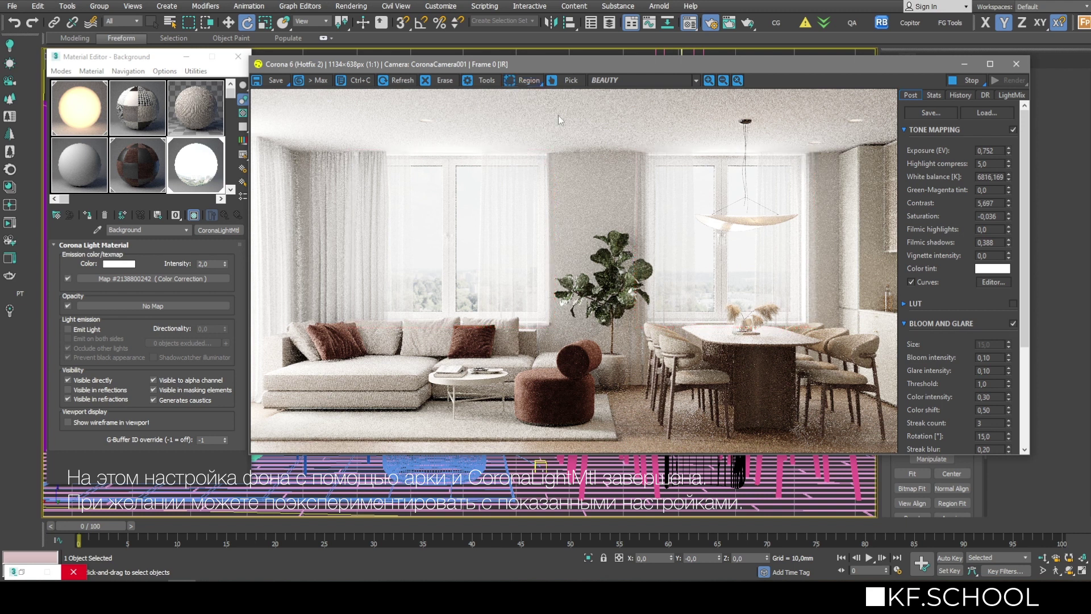
Shrink the render window and hide the selected backdrop arc outside the apartment
left_click_drag(826, 72, 902, 108)
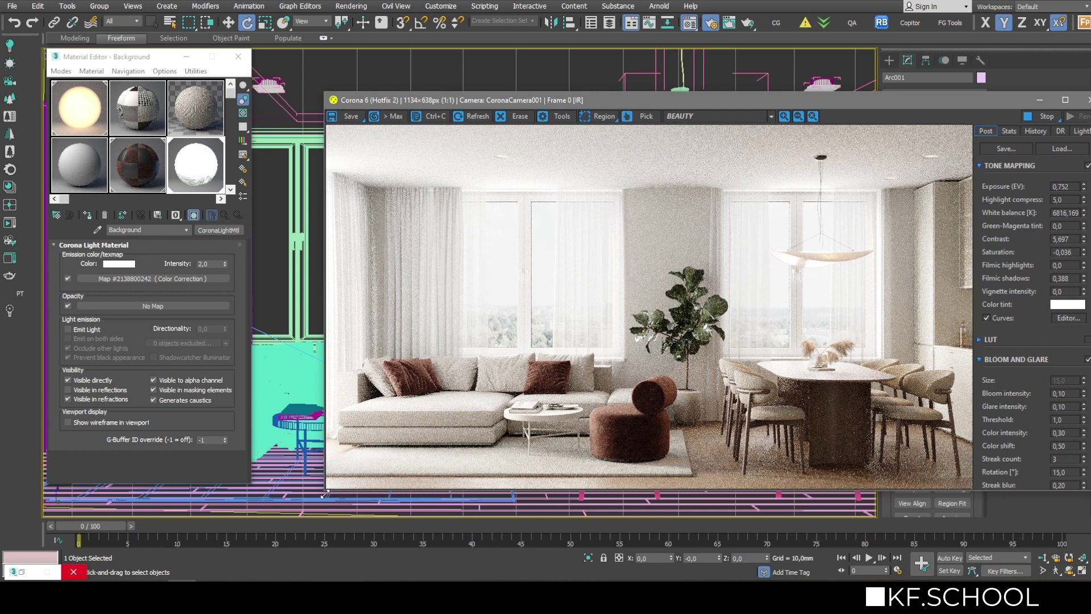
left_click_drag(324, 494, 516, 414)
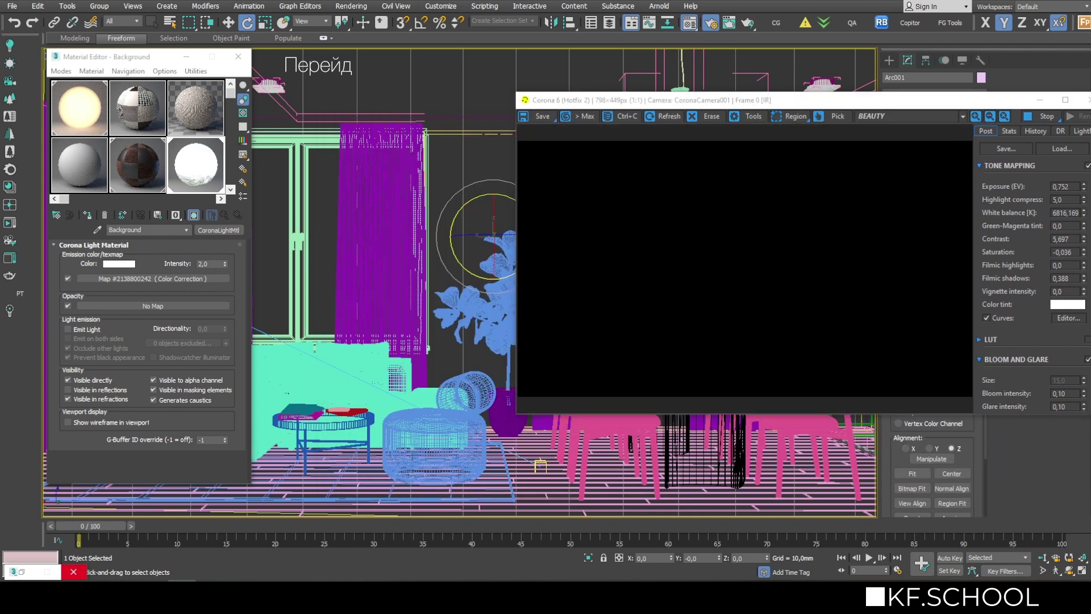
key("t")
key("z")
scroll(417, 268, "down", 3)
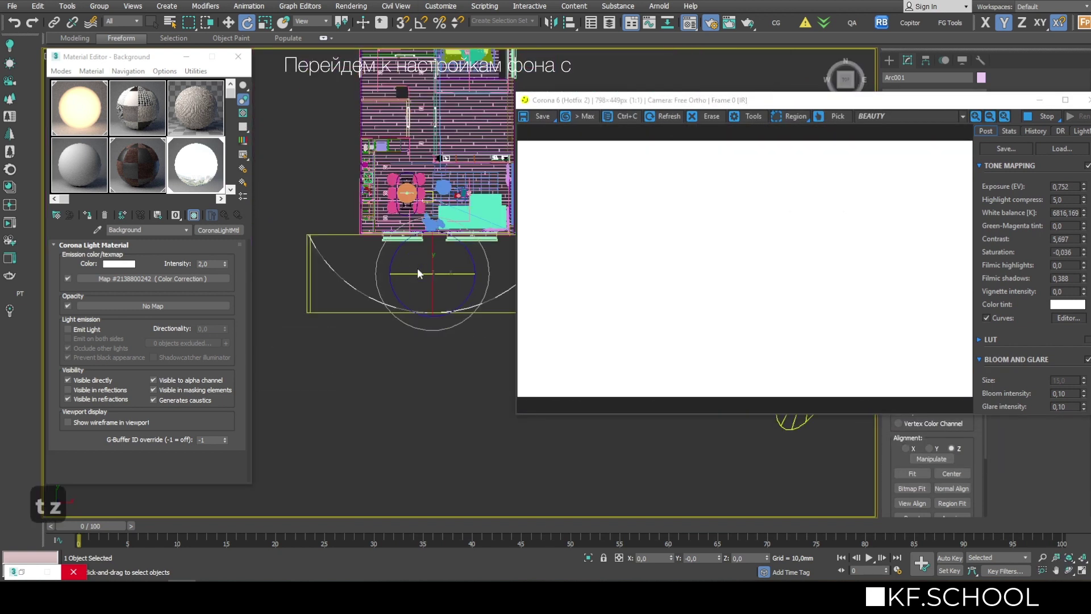
middle_click_drag(417, 268, 455, 239, "alt")
left_click_drag(710, 103, 504, 414)
left_click(961, 59)
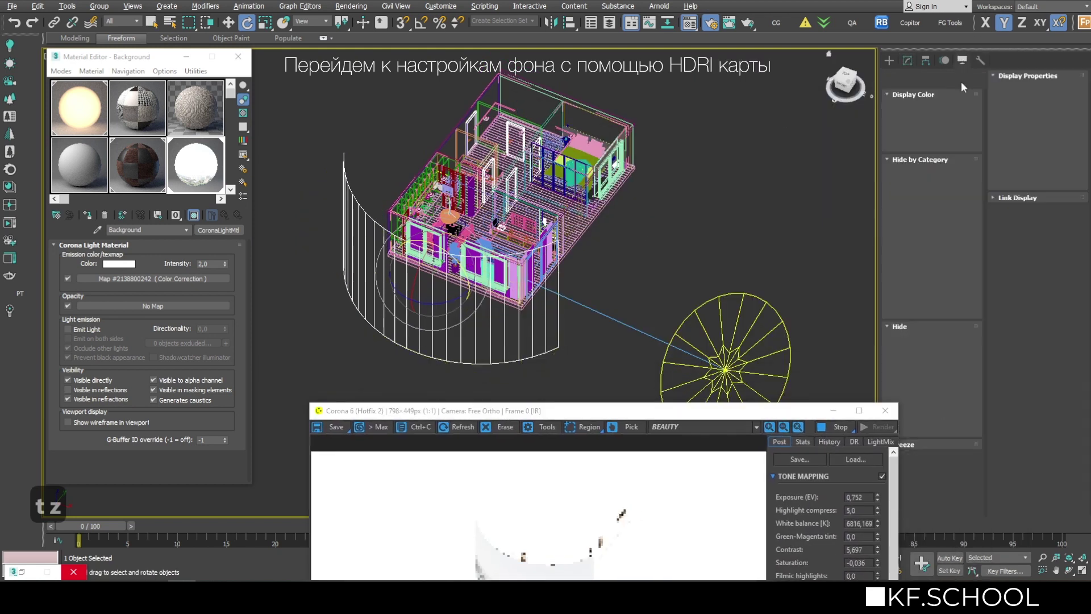
left_click(930, 341)
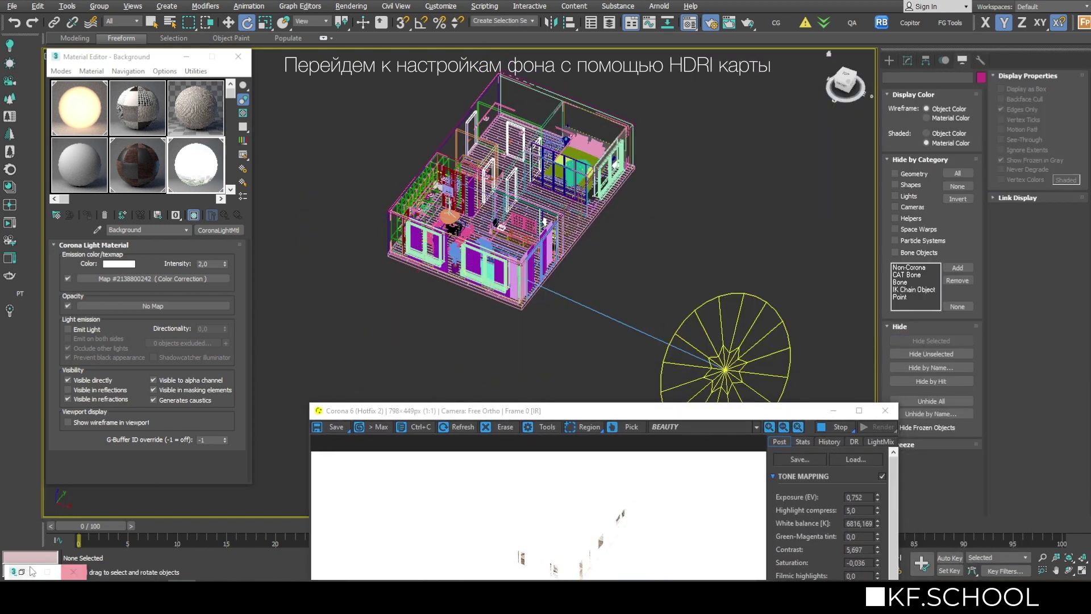
Open the Scene settings in Render Setup and return the viewport to CoronaCamera001, keeping the render visible alongside
key("F10")
left_click_drag(289, 117, 383, 76)
left_click(371, 167)
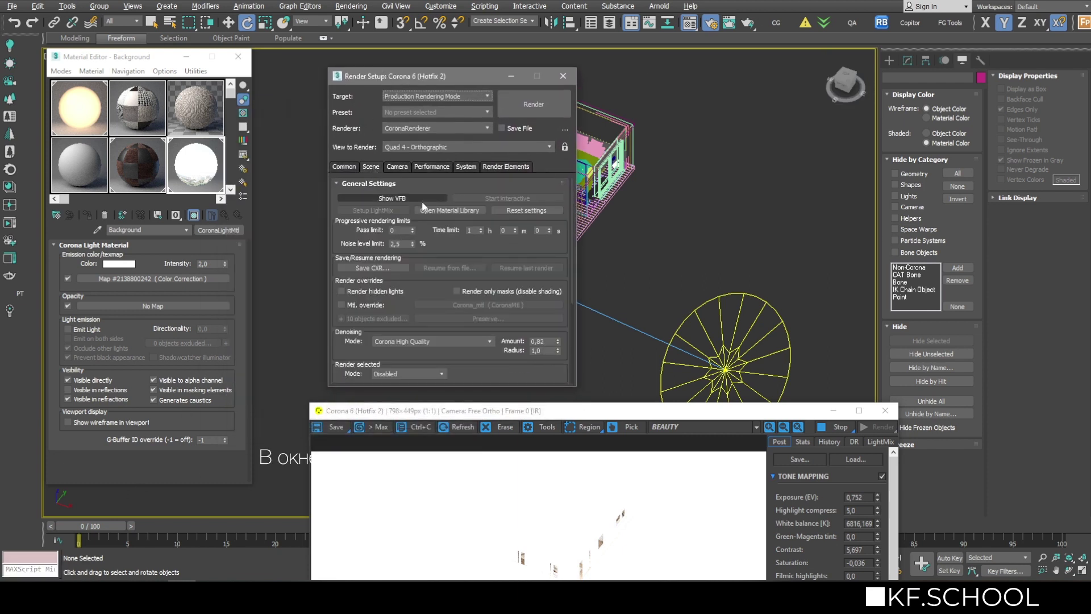
left_click_drag(625, 410, 890, 128)
key("c")
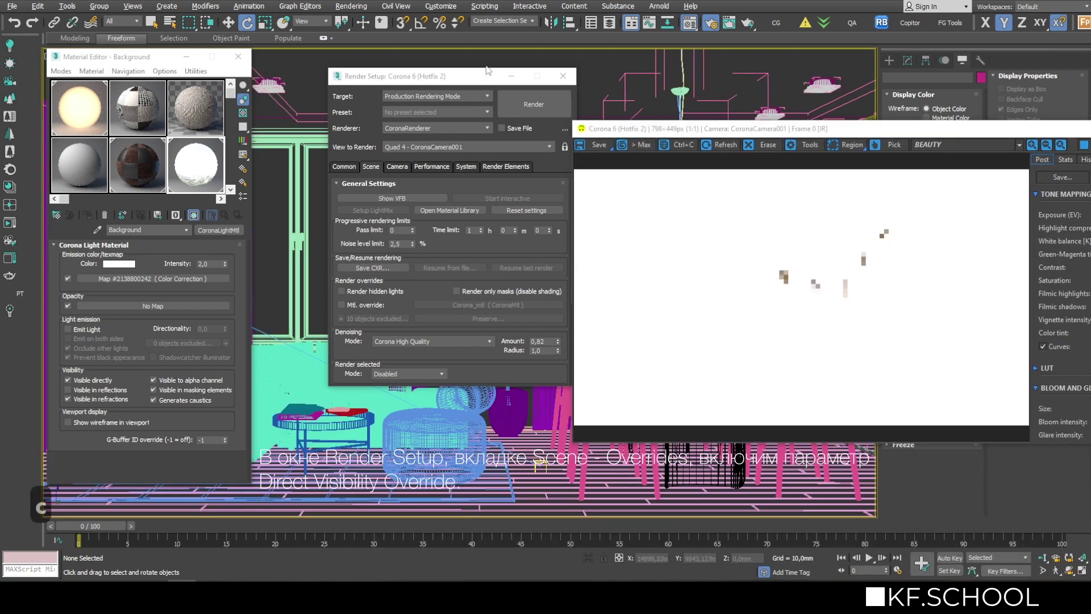
left_click_drag(472, 78, 411, 75)
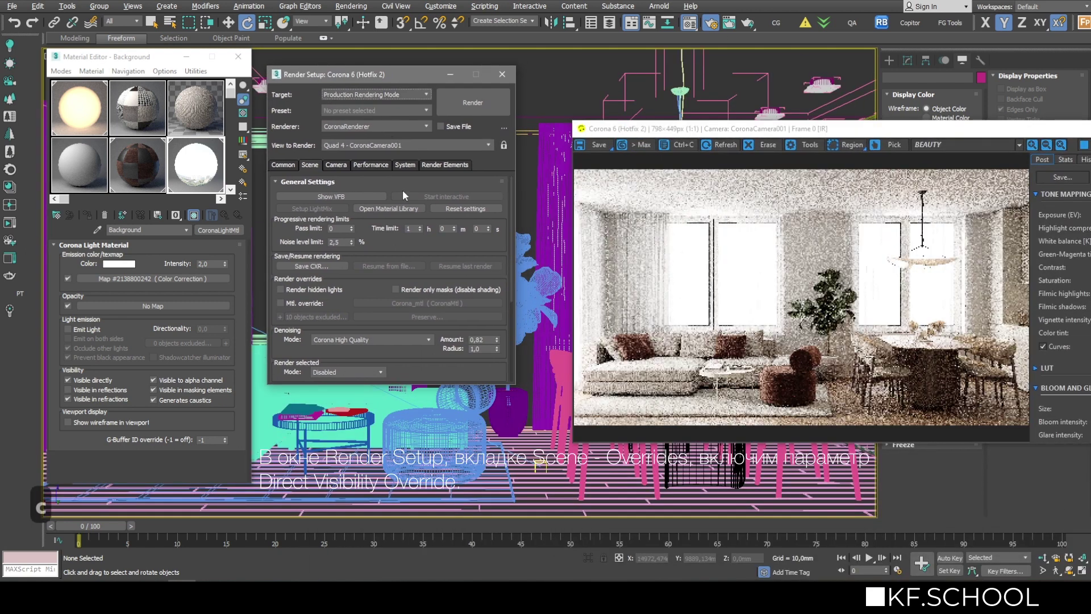
Enable the direct visibility override in Scene Environment and assign it a CoronaBitmap map
left_click_drag(512, 203, 508, 295)
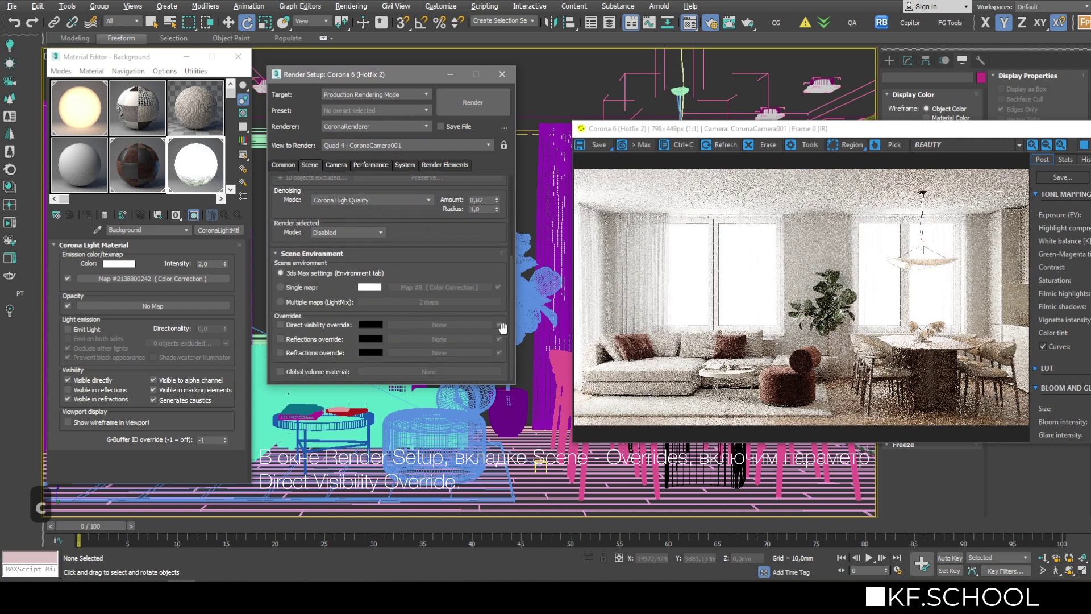
left_click(280, 325)
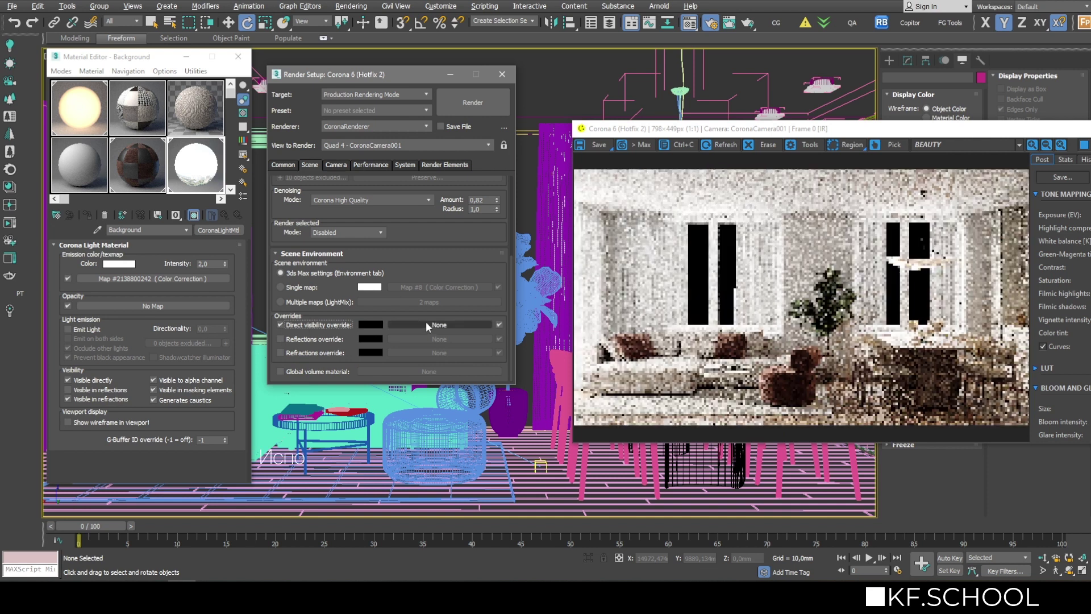
left_click(426, 322)
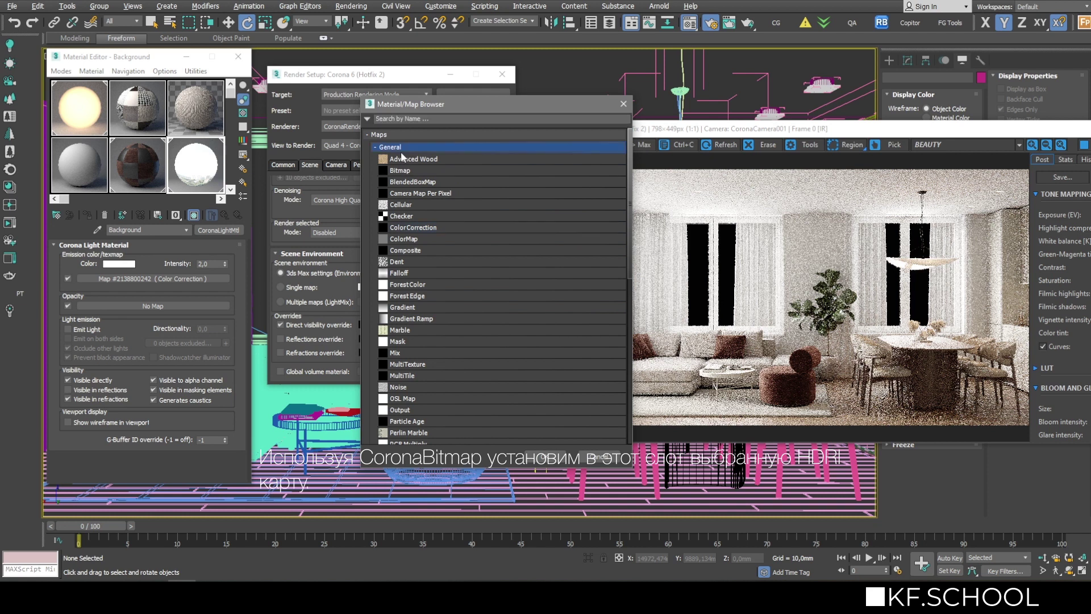
left_click(383, 148)
left_click(386, 162)
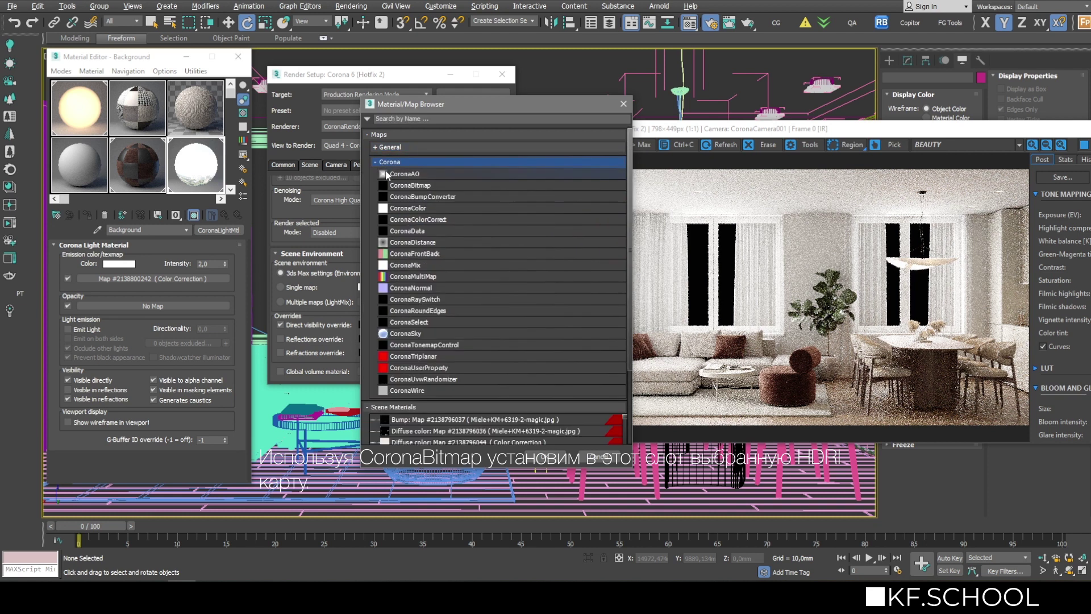
double_click(400, 186)
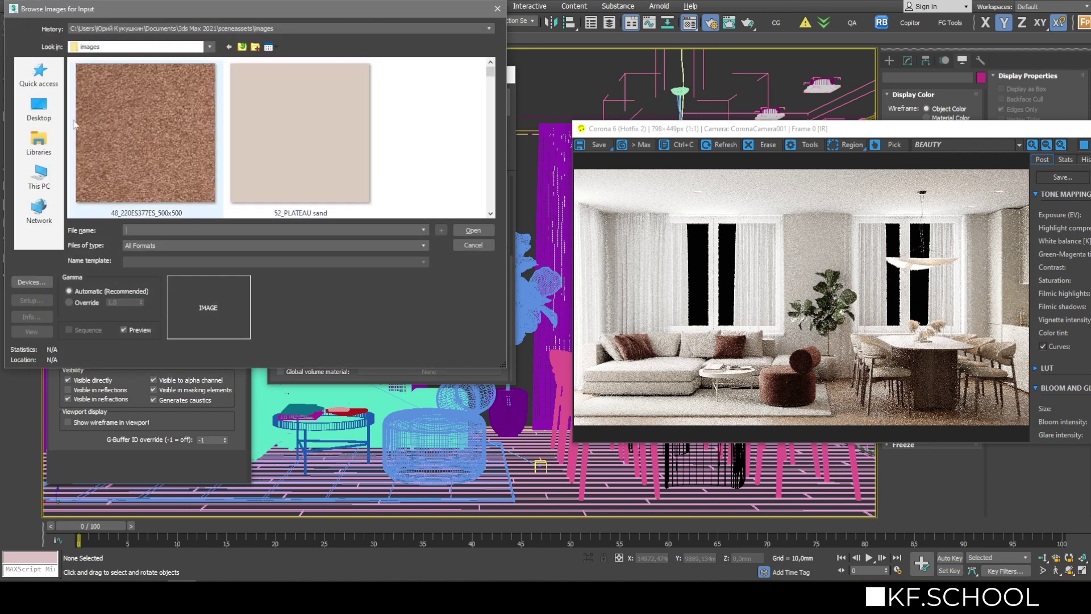
Load fouriesburg_mountain_cloudy_4k.hdr from the Desktop's Background folder, accepting the default HDRI load settings
left_click(38, 108)
double_click(100, 174)
left_click(164, 98)
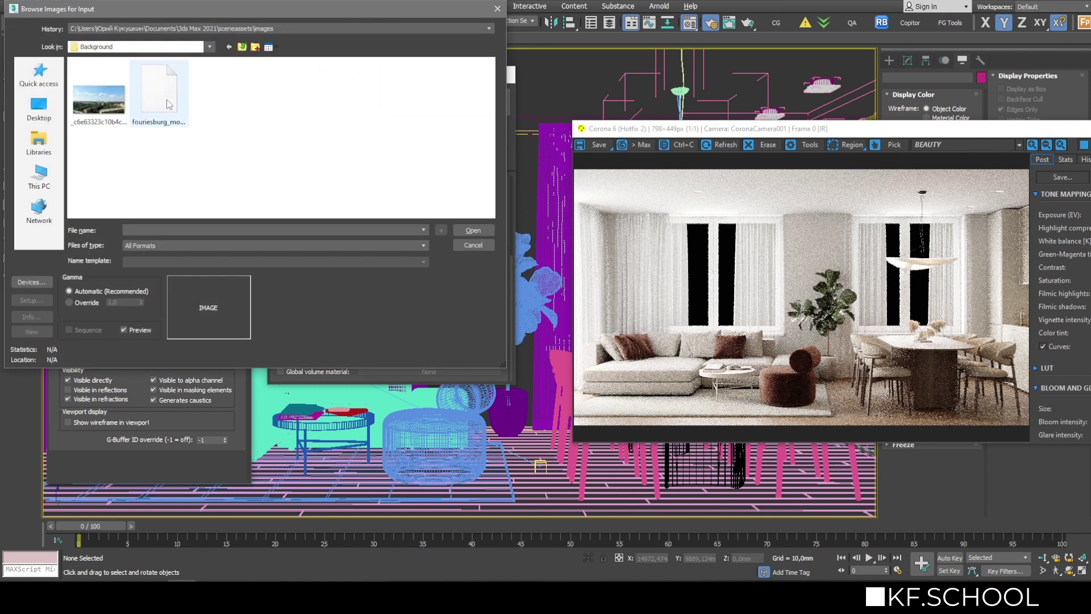
left_click(470, 229)
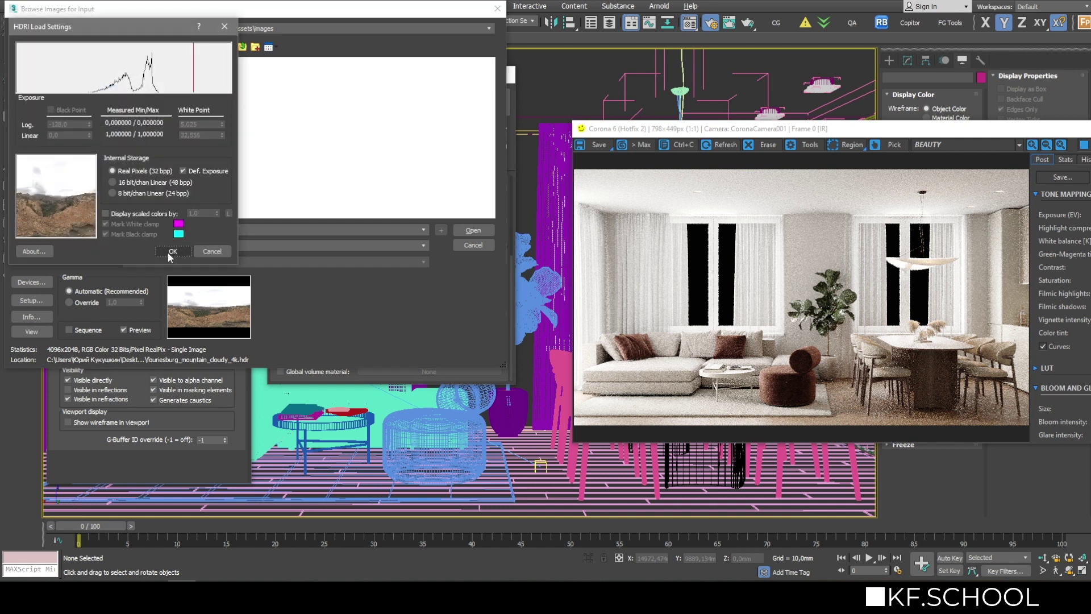
left_click(169, 253)
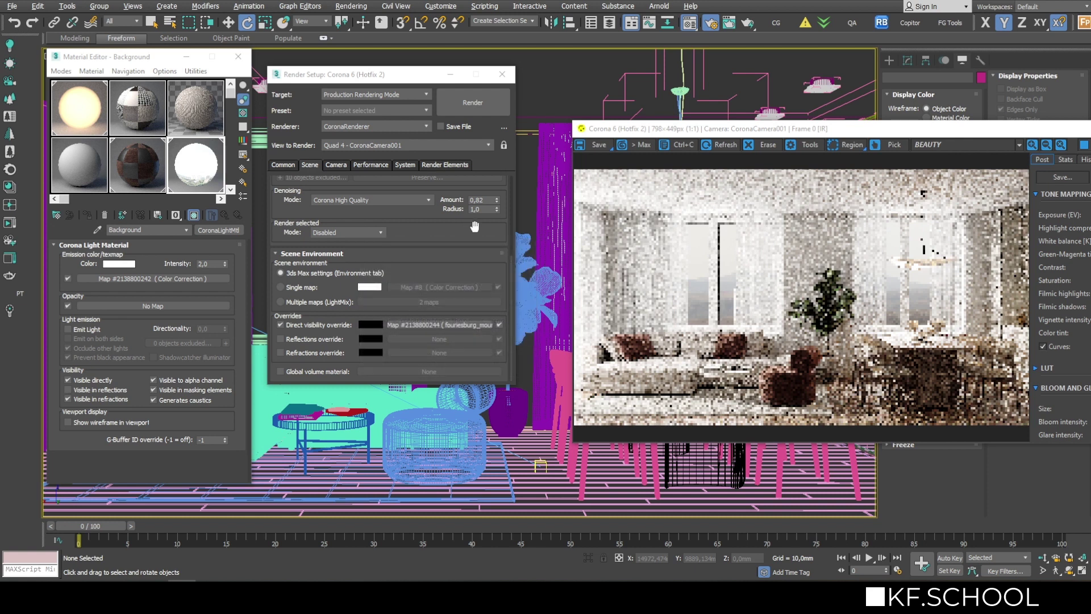
Move the render window aside and place the direct visibility override's HDRI map in a Material Editor sample slot
left_click_drag(701, 130, 686, 78)
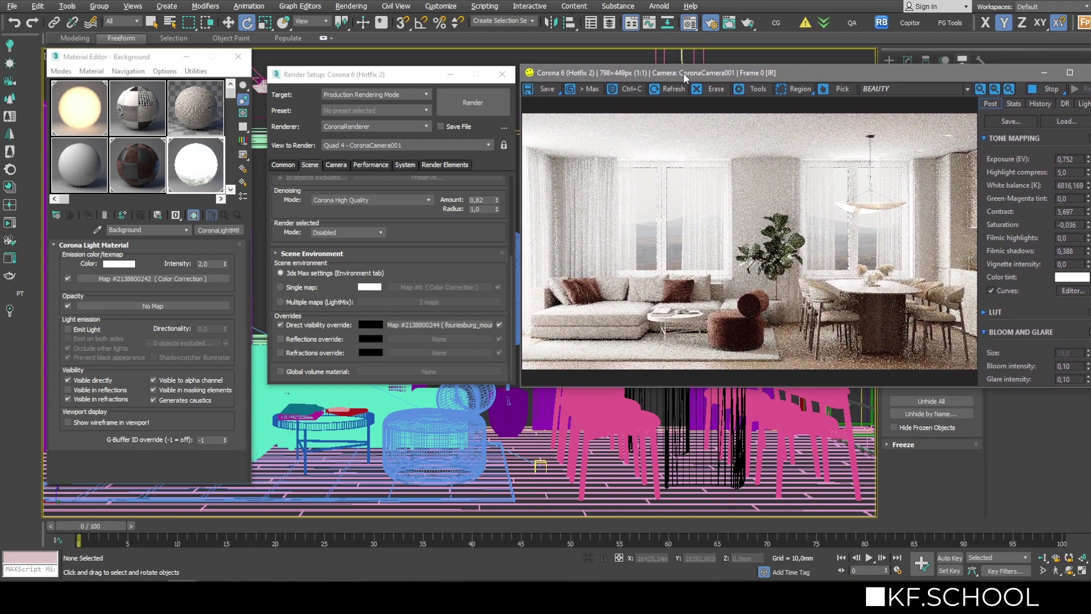
left_click(506, 103)
left_click_drag(418, 325, 149, 182)
left_click(129, 304)
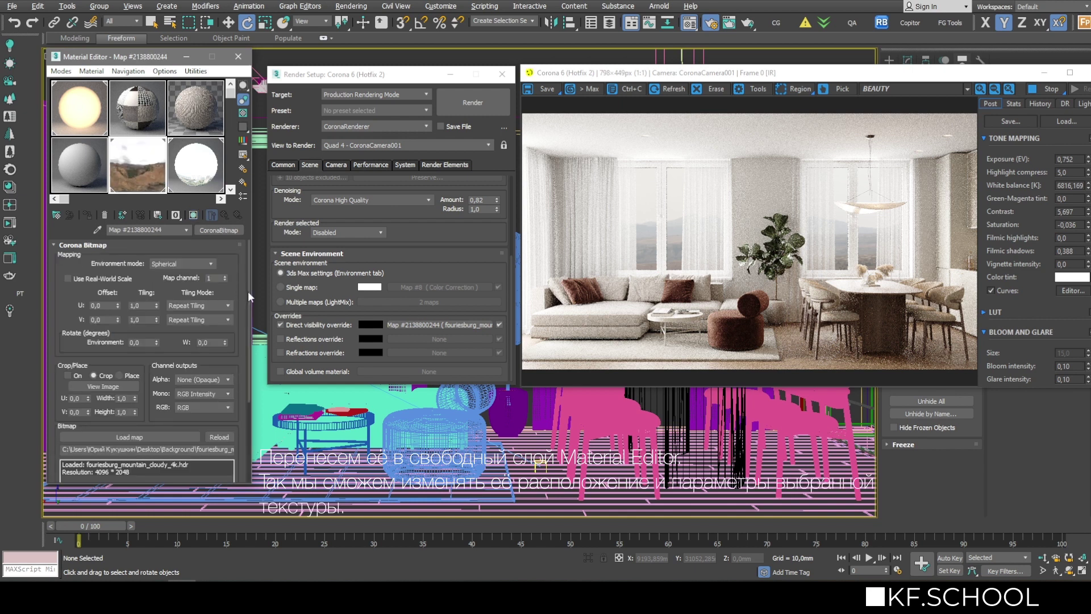
Set the HDRI map's V offset to -0,01 to lower the horizon line
scroll(188, 271, "down", 1)
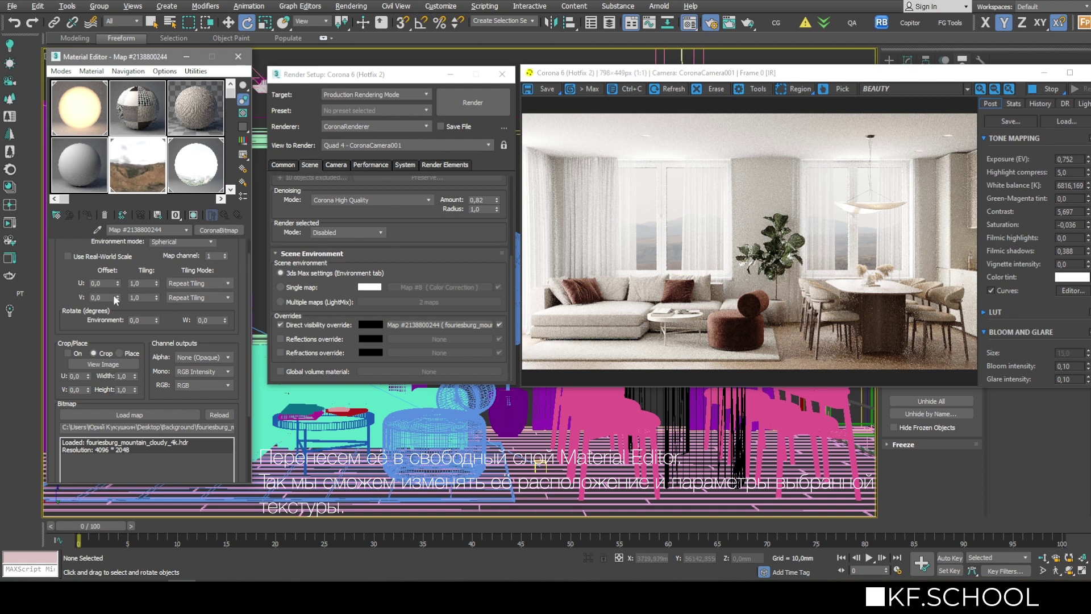
left_click_drag(106, 295, 75, 295)
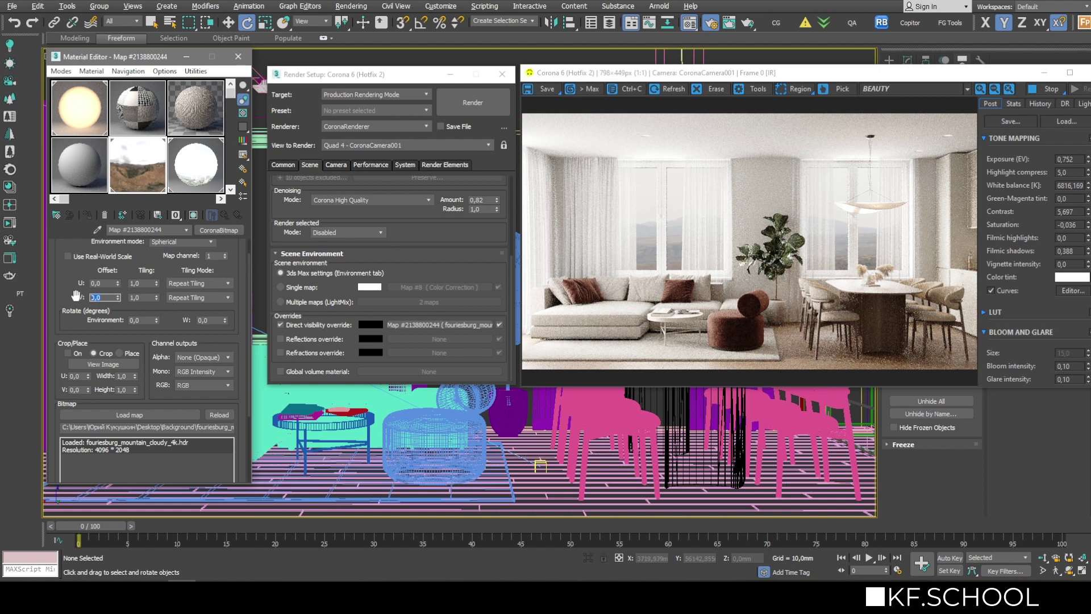
type("-0.")
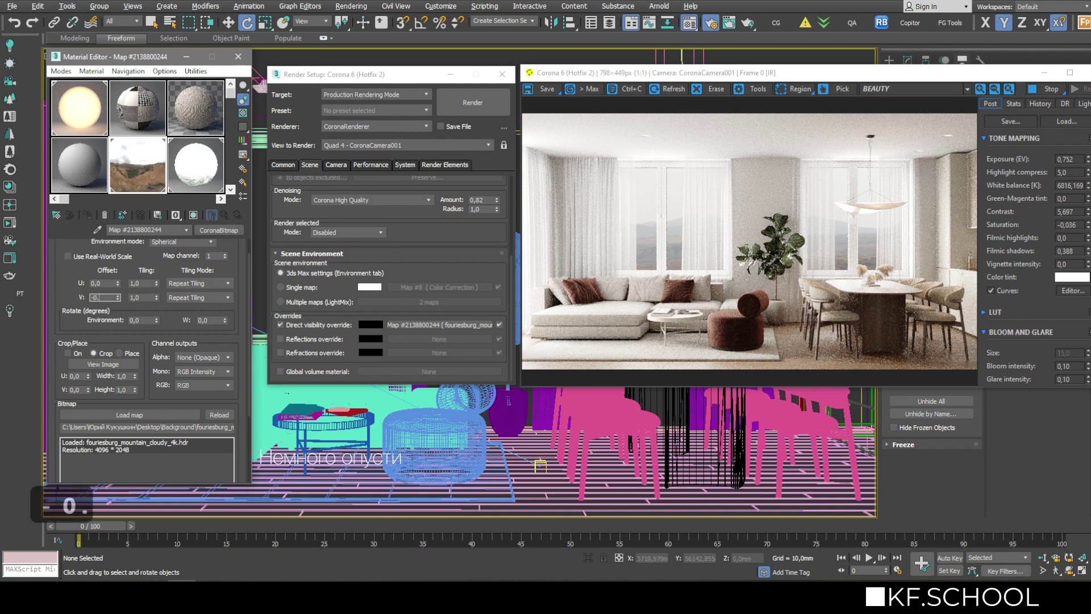
key("BackSpace")
type(",01")
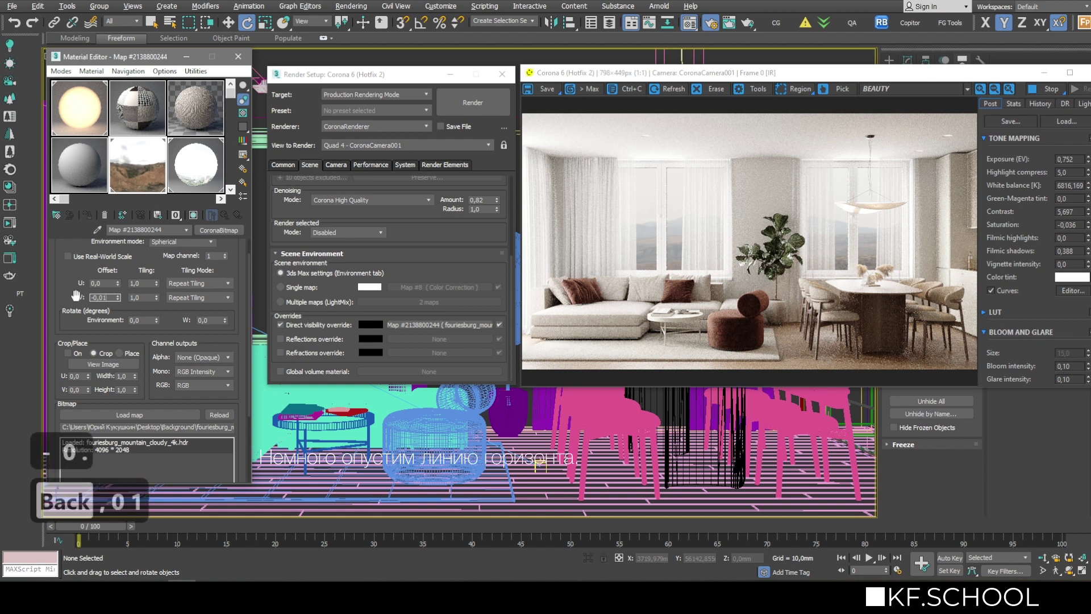
key("Return")
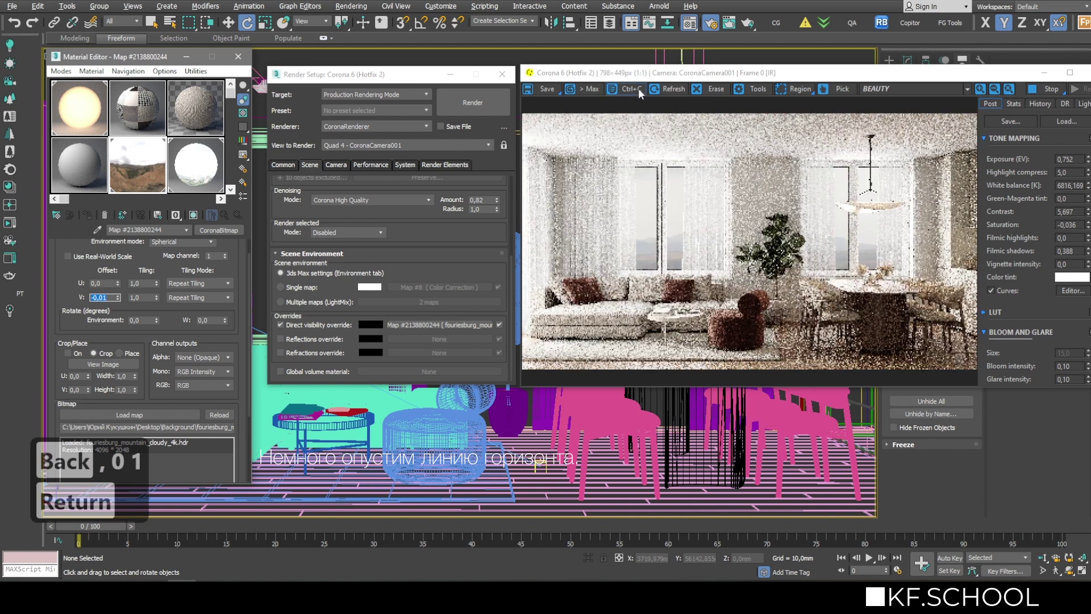
left_click_drag(649, 80, 645, 83)
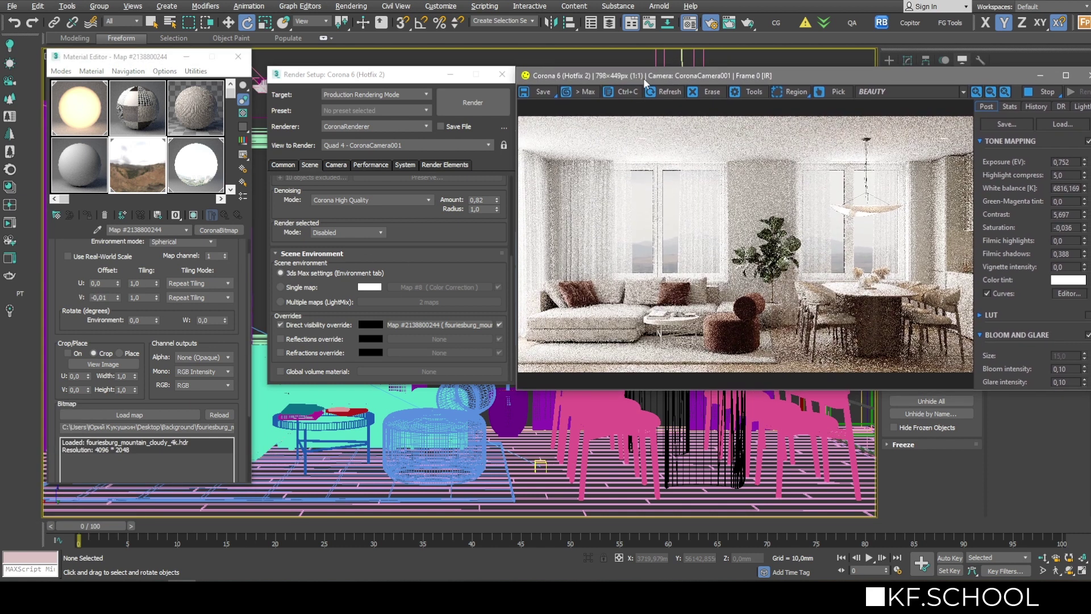
Try Environment rotations of 15, 30 and 60 degrees on the HDRI map, and reset the rotation to 0
double_click(138, 320)
type("15")
key("Return")
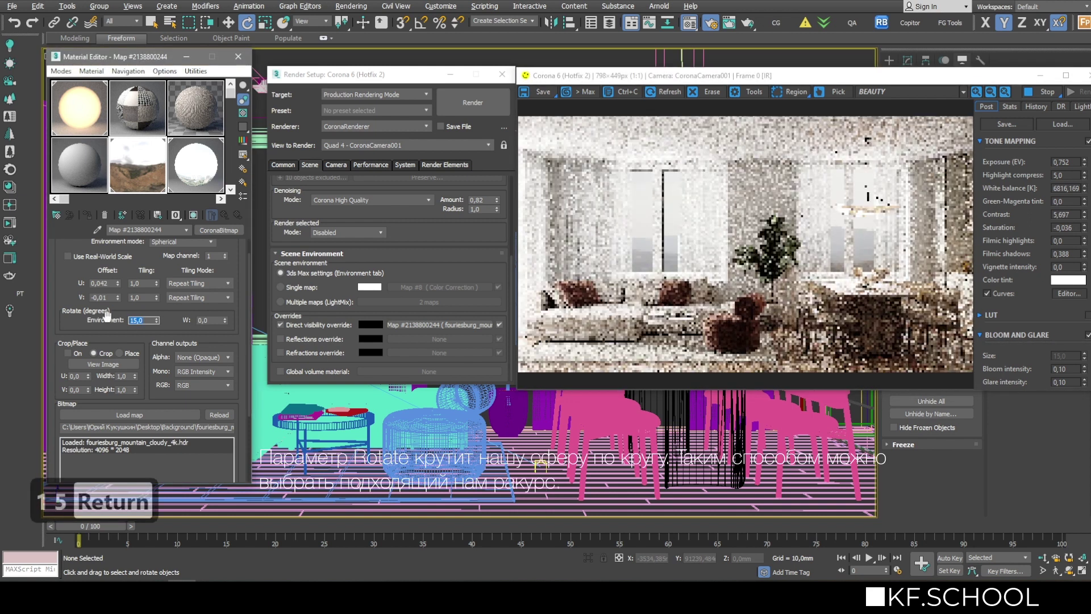
type("30")
key("Return")
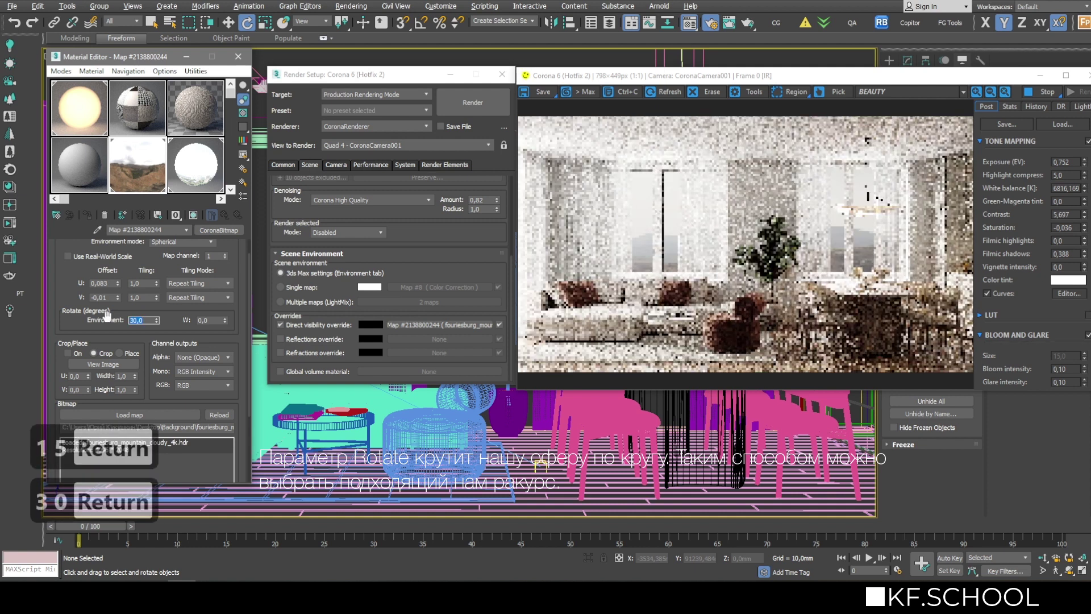
type("60")
key("Return")
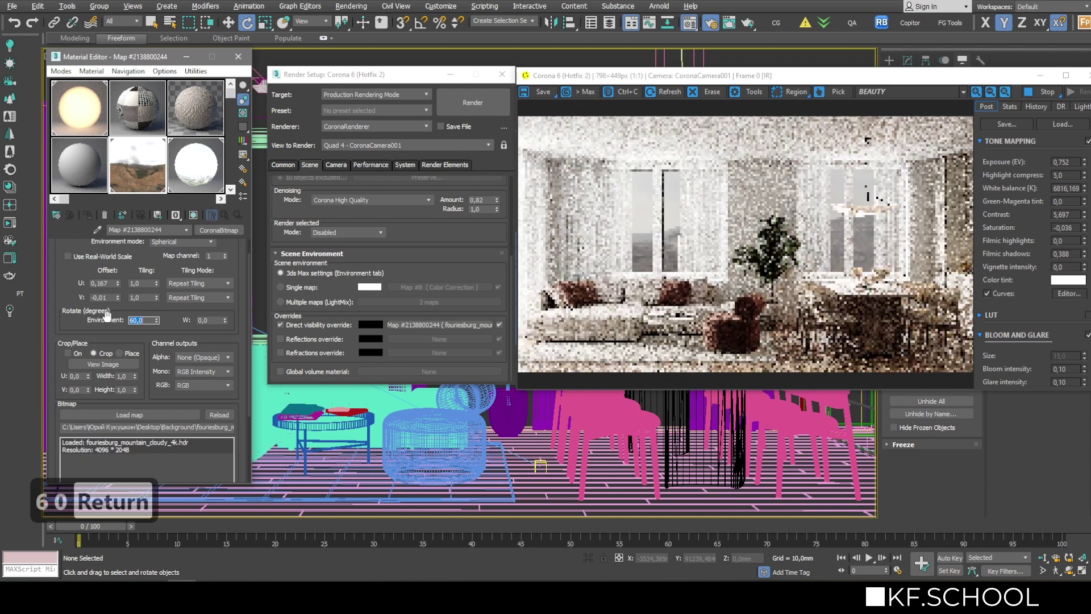
type("0")
key("Return")
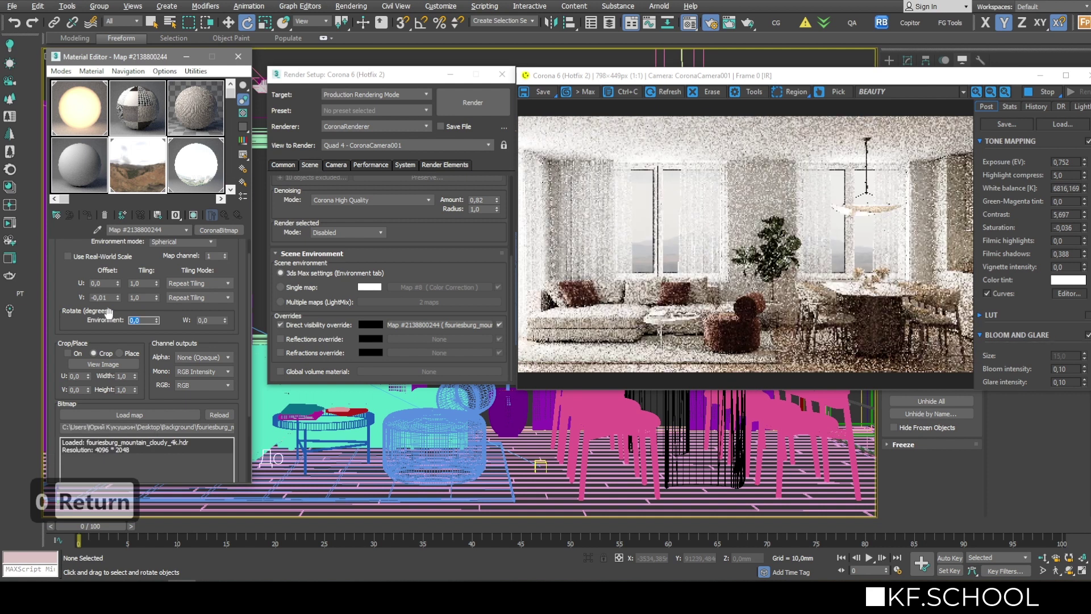
Wrap the HDRI bitmap in a ColorCorrection map, keeping the bitmap as its sub-map
left_click(210, 229)
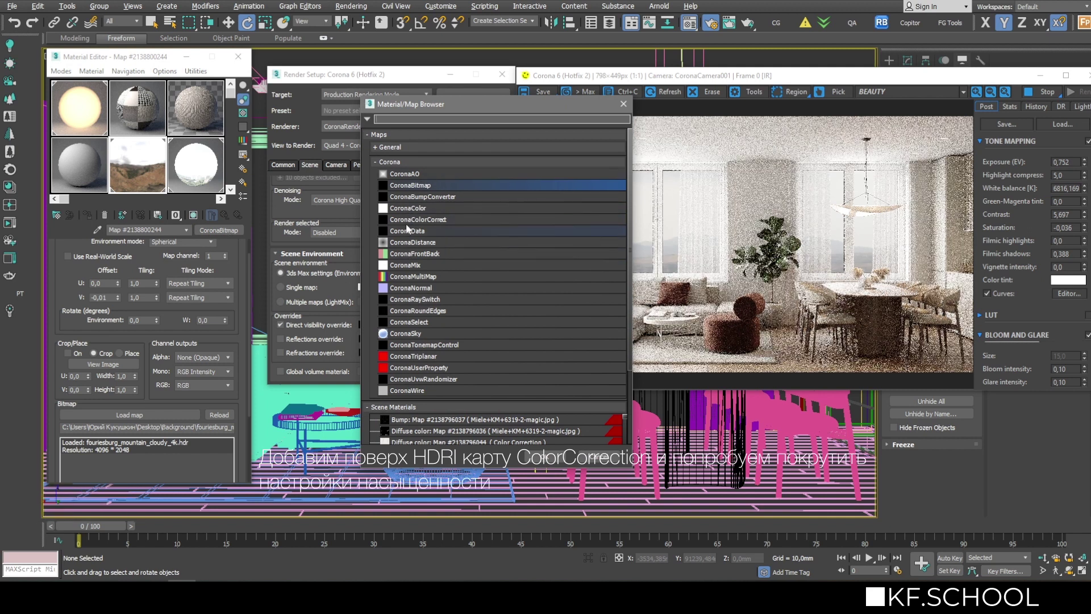
left_click(408, 146)
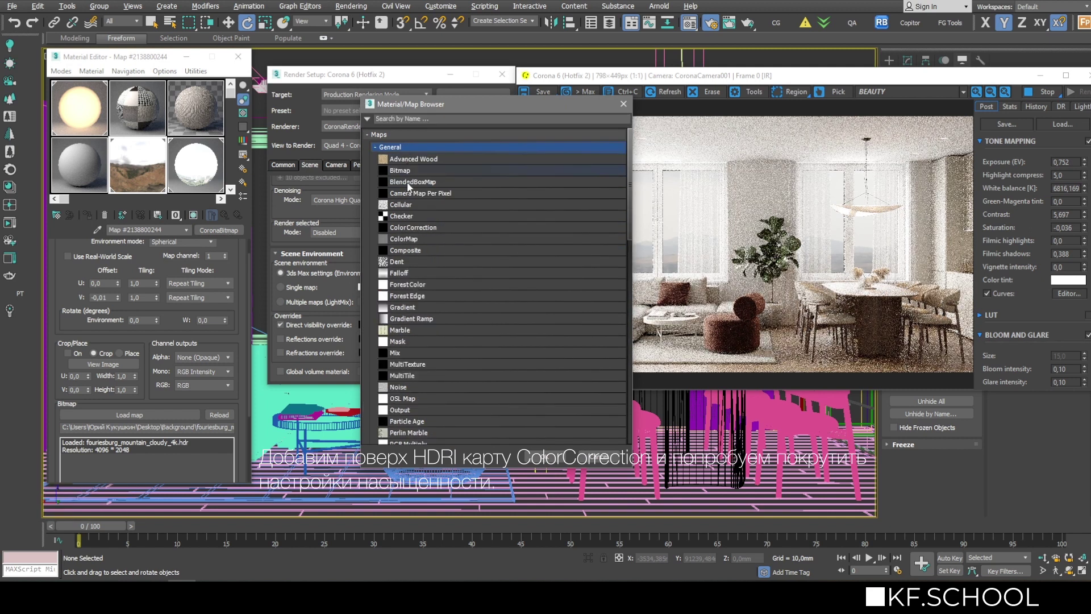
double_click(407, 227)
left_click(122, 302)
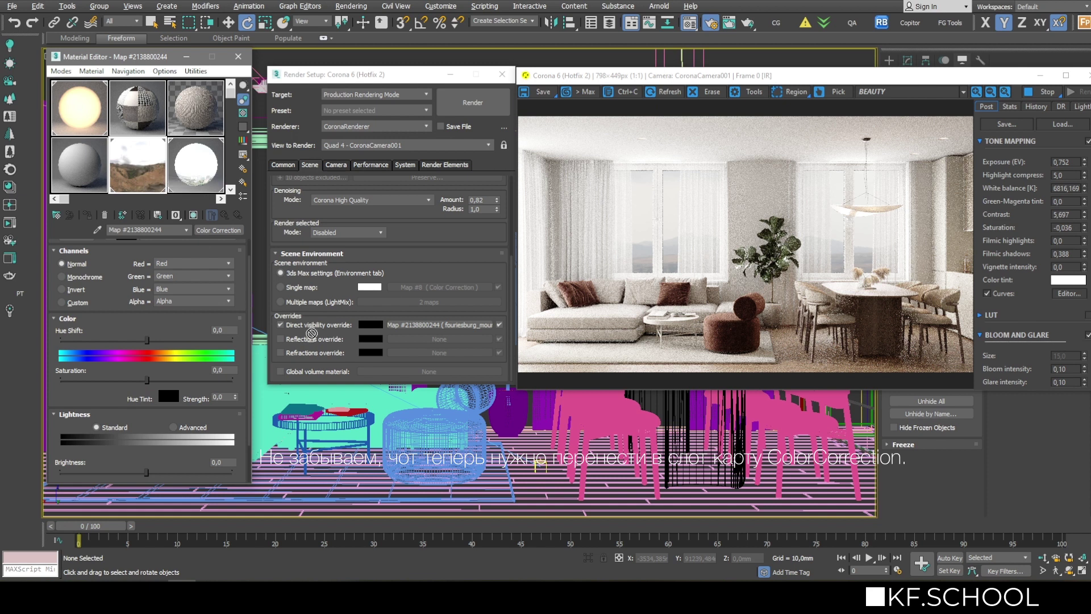
Assign the Color Correction map as an instance to the direct visibility override and restart the interactive render
left_click_drag(312, 333, 426, 326)
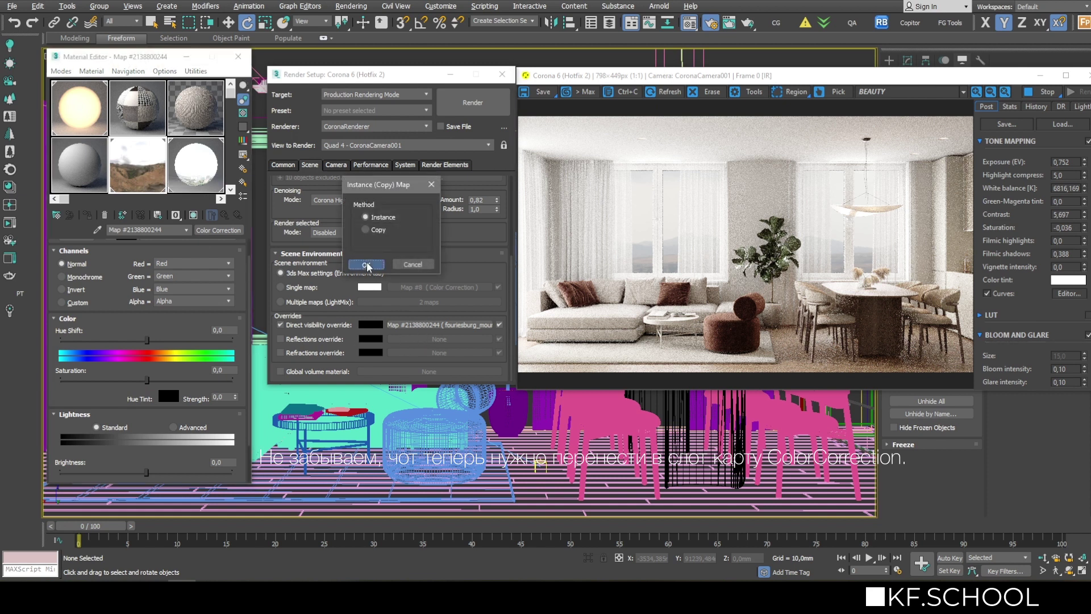
left_click(366, 265)
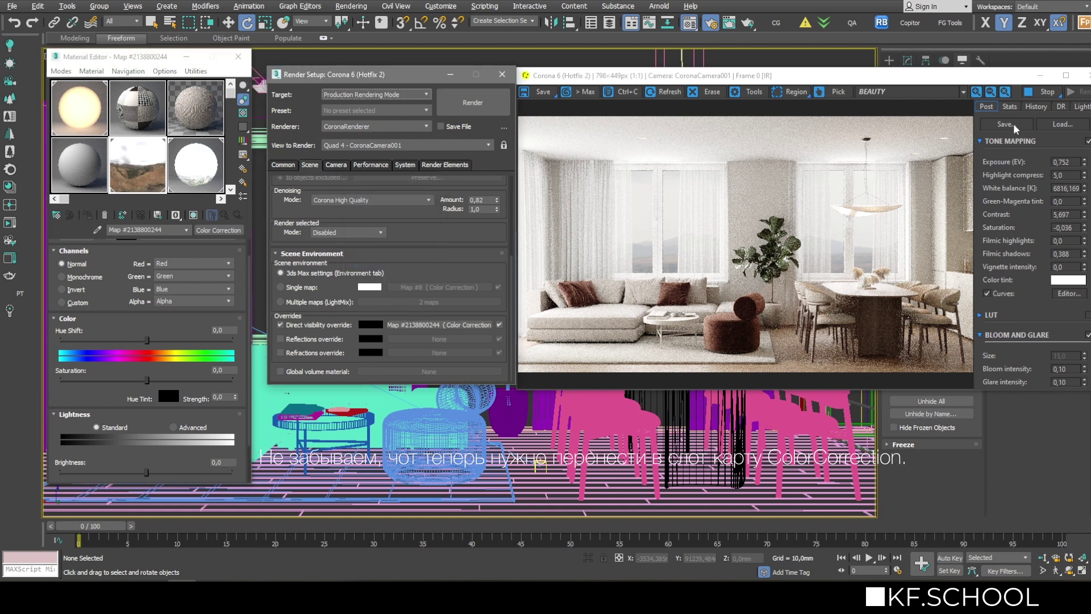
left_click(1032, 94)
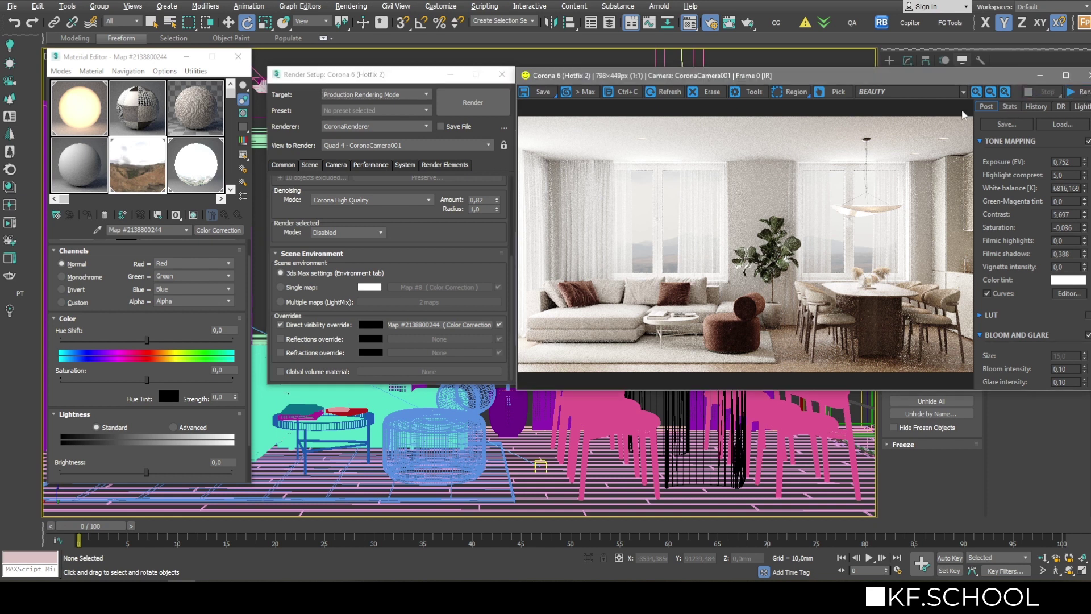
left_click(1071, 96)
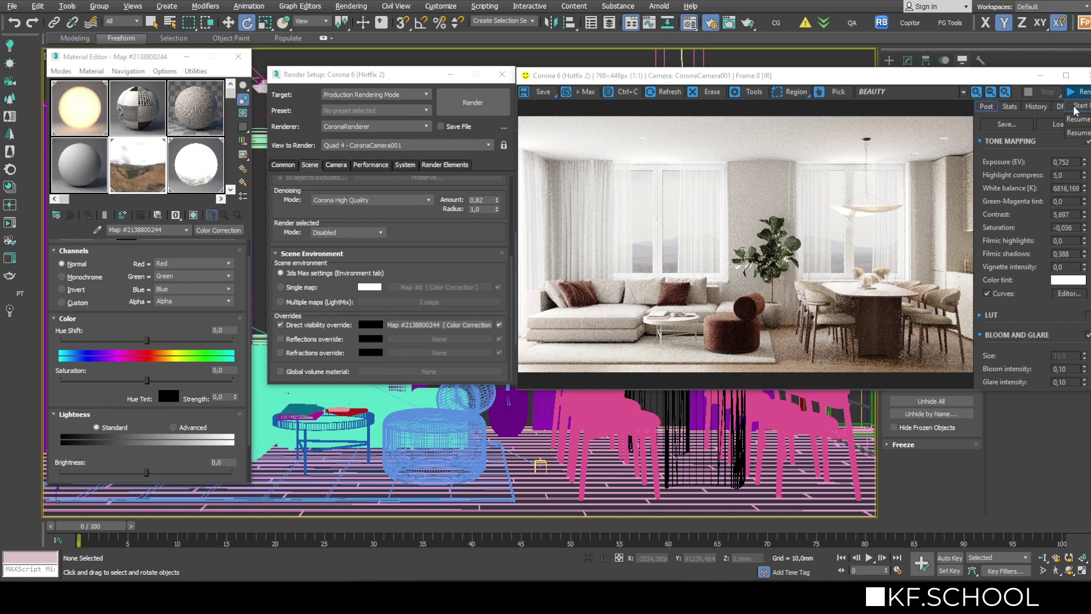
left_click(1071, 108)
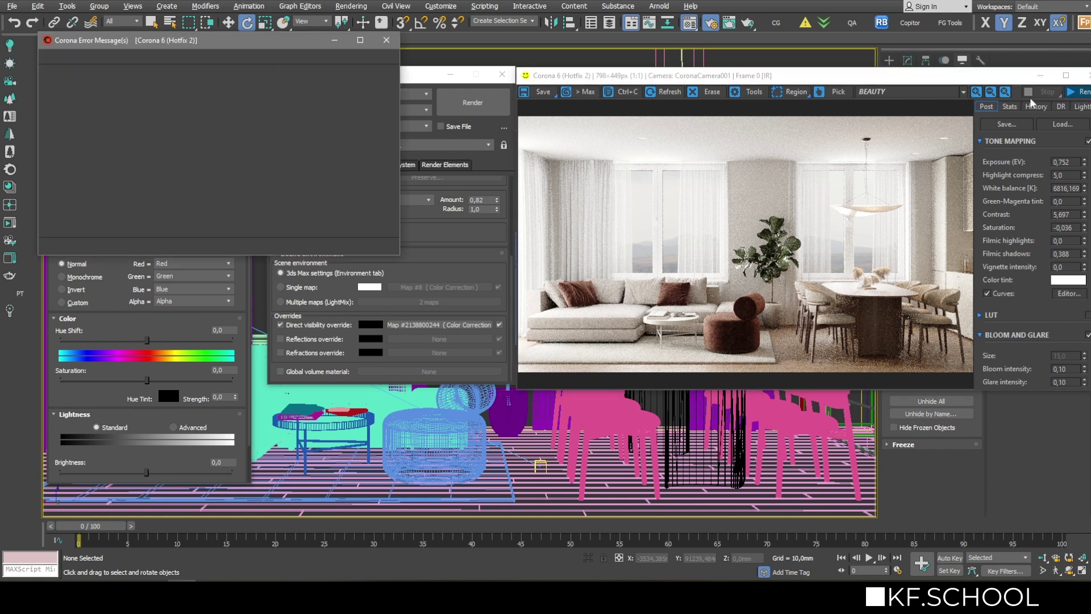
left_click(387, 39)
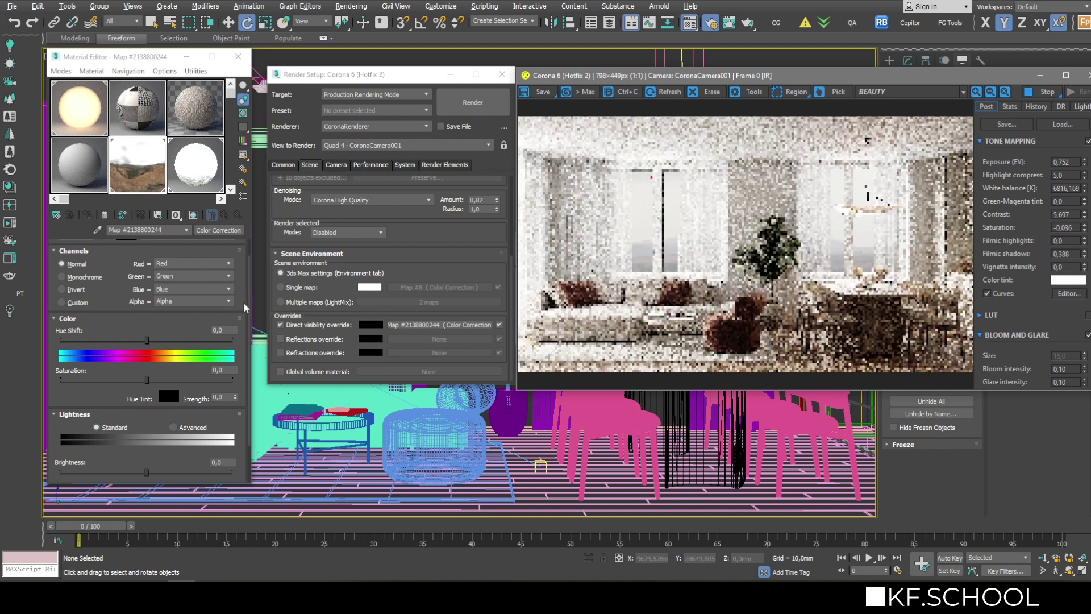
Try a Color Correction Saturation of -45,515, inspect the window view up close, and set Saturation to -24,252
left_click(108, 378)
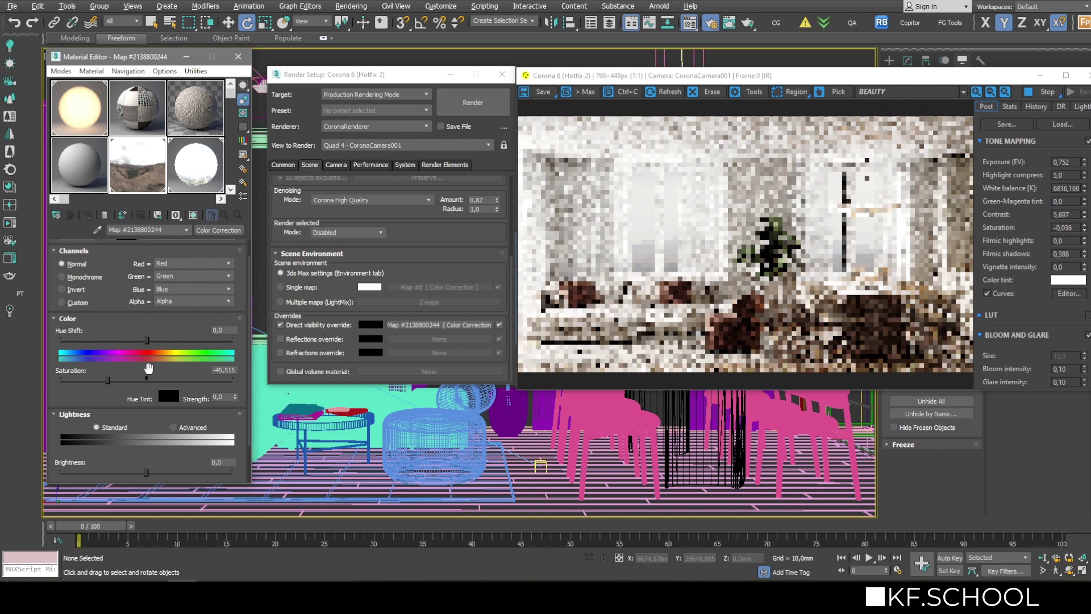
scroll(689, 251, "up", 1)
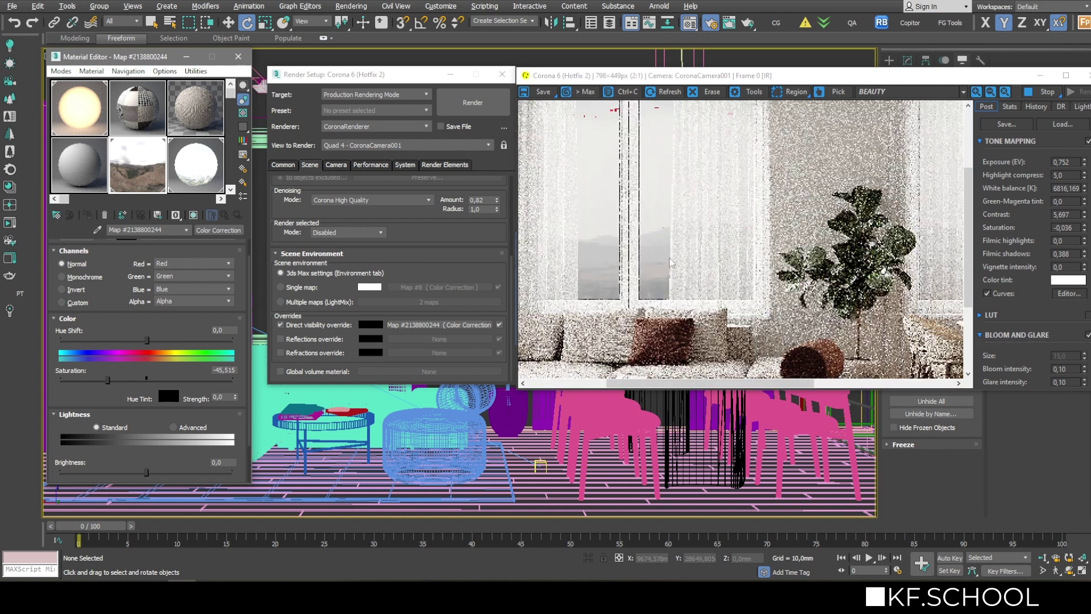
left_click(125, 379)
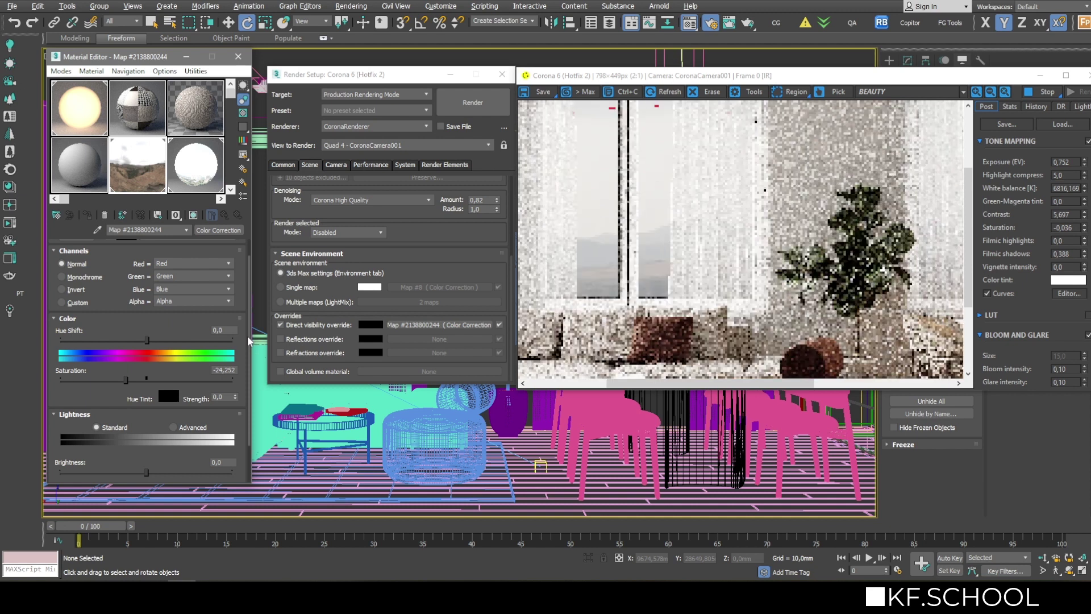
Open the HDRI bitmap inside the Color Correction map and set its Output Amount to 2,0
scroll(248, 341, "up", 1)
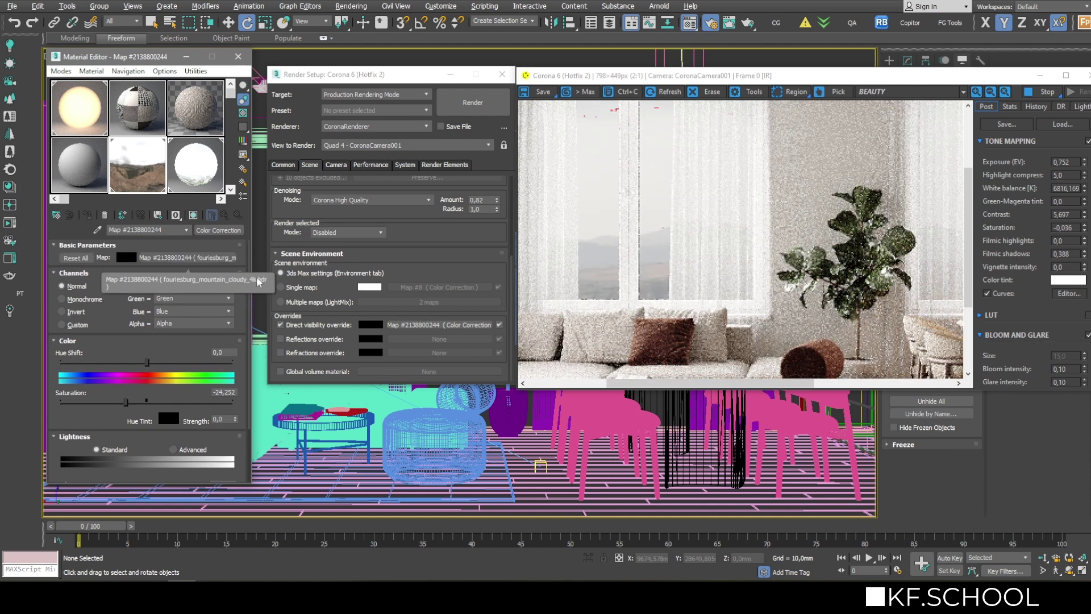
scroll(248, 374, "down", 1)
scroll(243, 277, "up", 1)
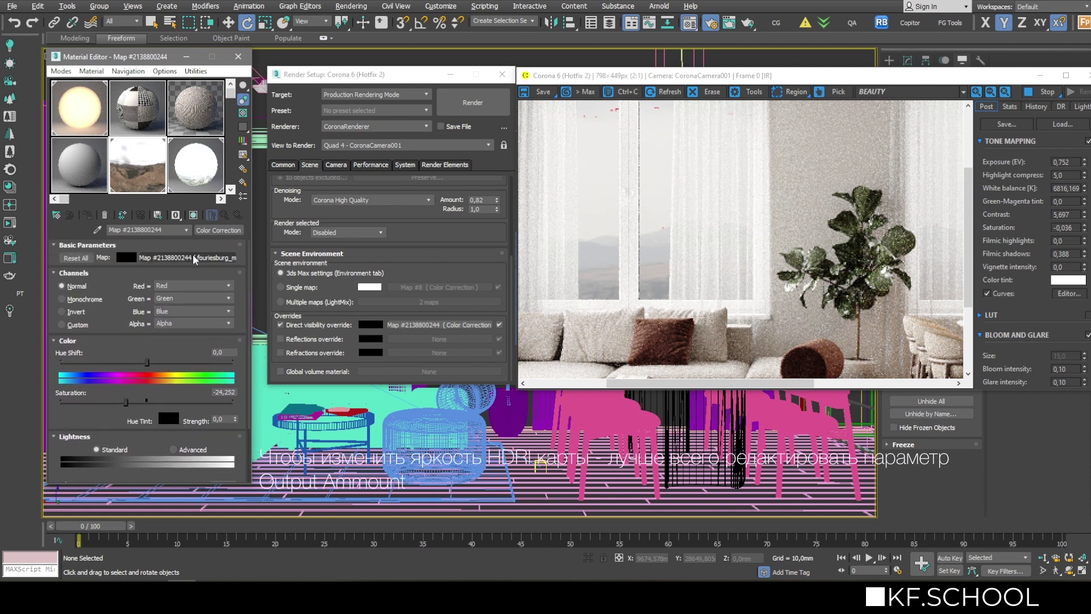
left_click(187, 257)
scroll(240, 379, "down", 2)
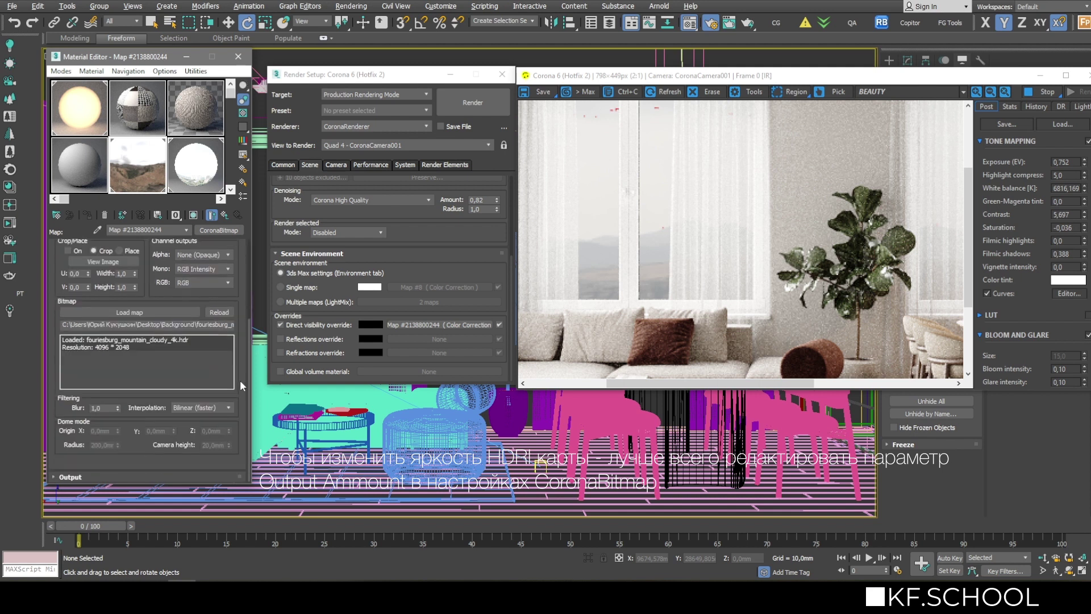
left_click(129, 479)
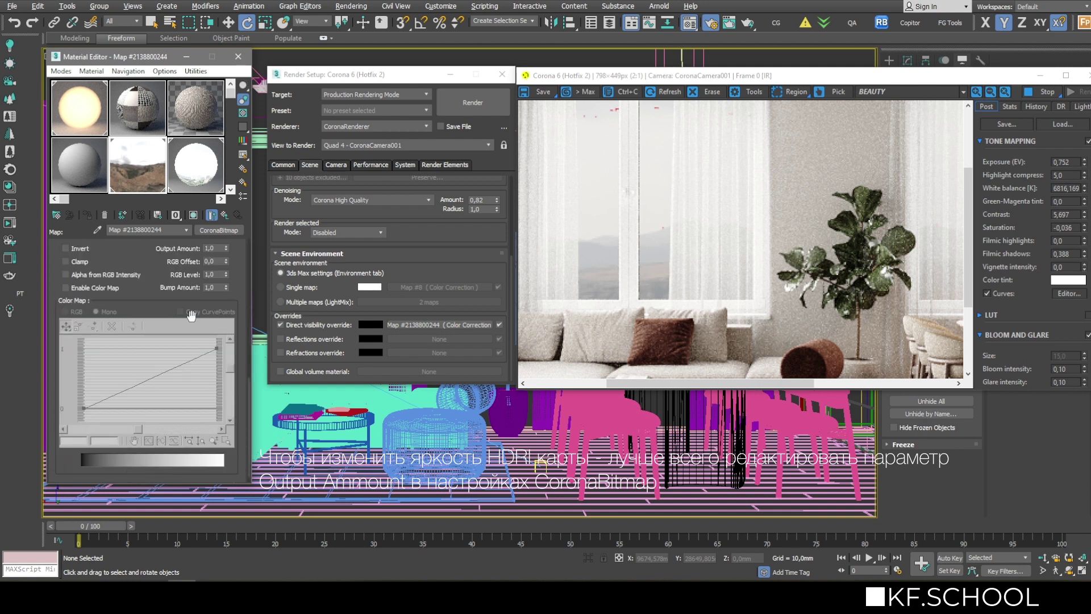
double_click(211, 248)
type("2")
key("Return")
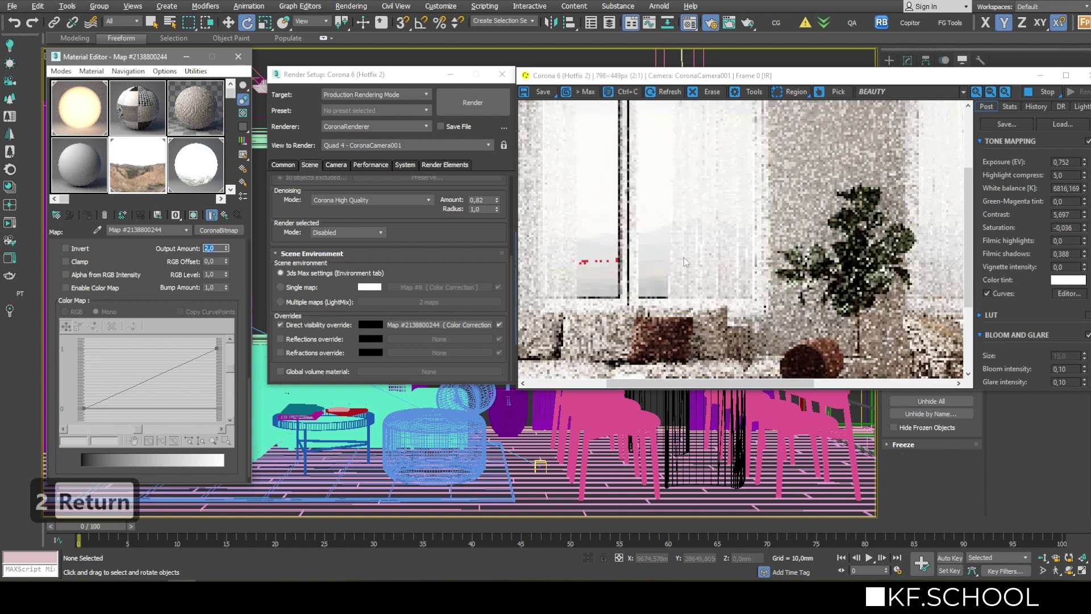
Try Output Amounts of 1,5 and 0,5 on the HDRI bitmap
type("1,")
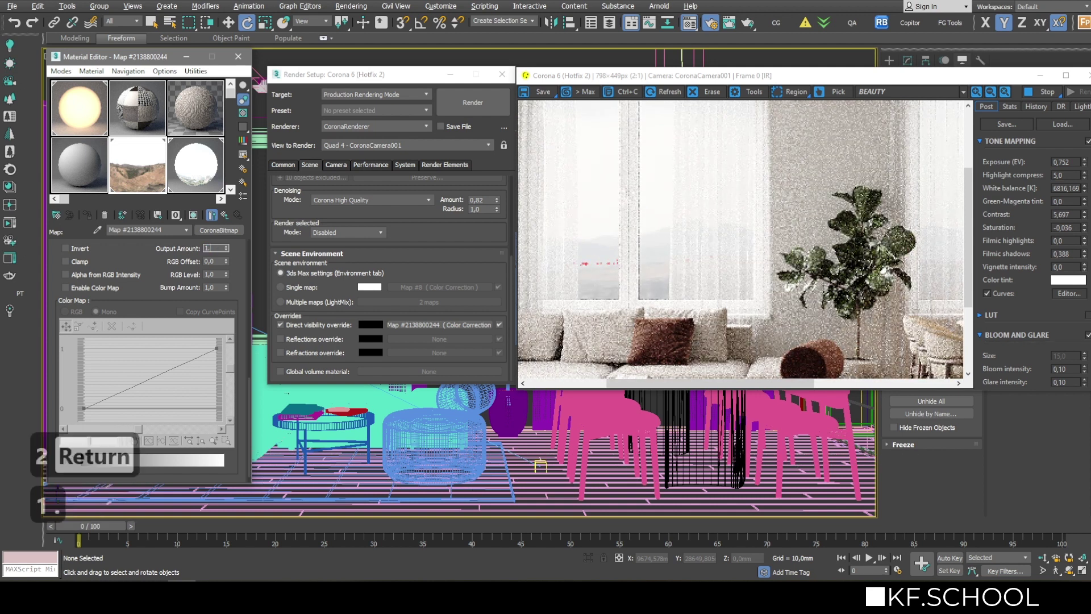
type("5")
key("Return")
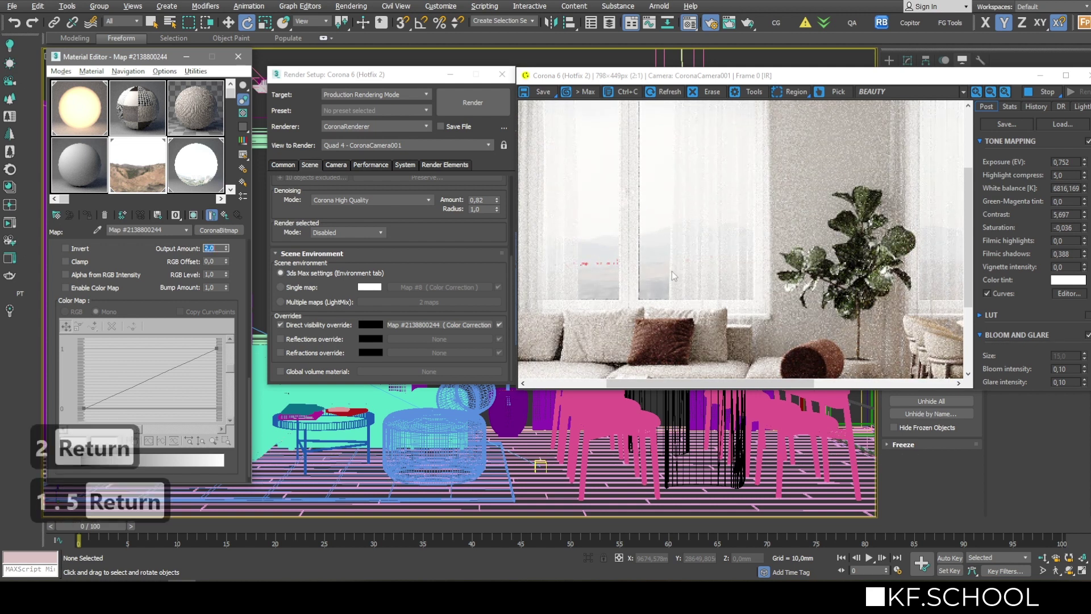
key("alt+End")
type(".5")
key("Return")
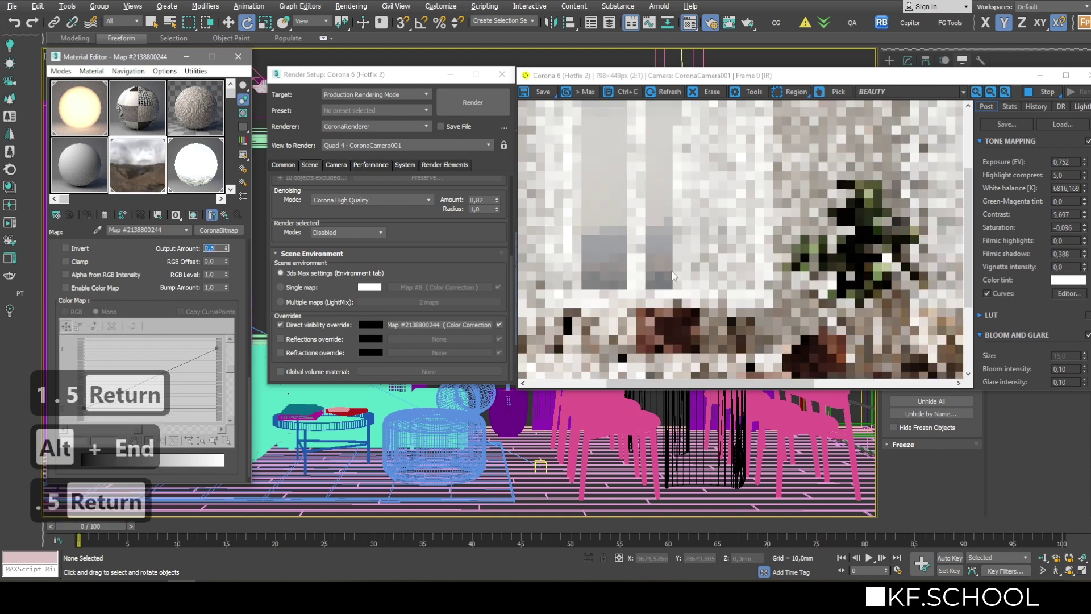
Set the HDRI bitmap's Output Amount to 1,5, check the whole room render, and return to the parent Color Correction map
type("1,5")
key("Return")
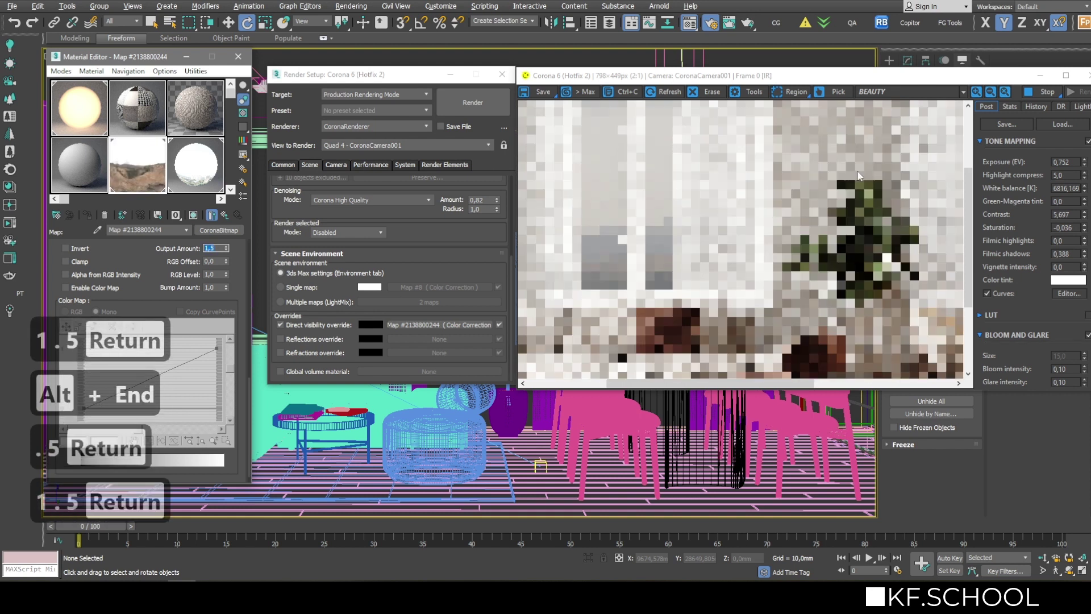
scroll(697, 189, "down", 1)
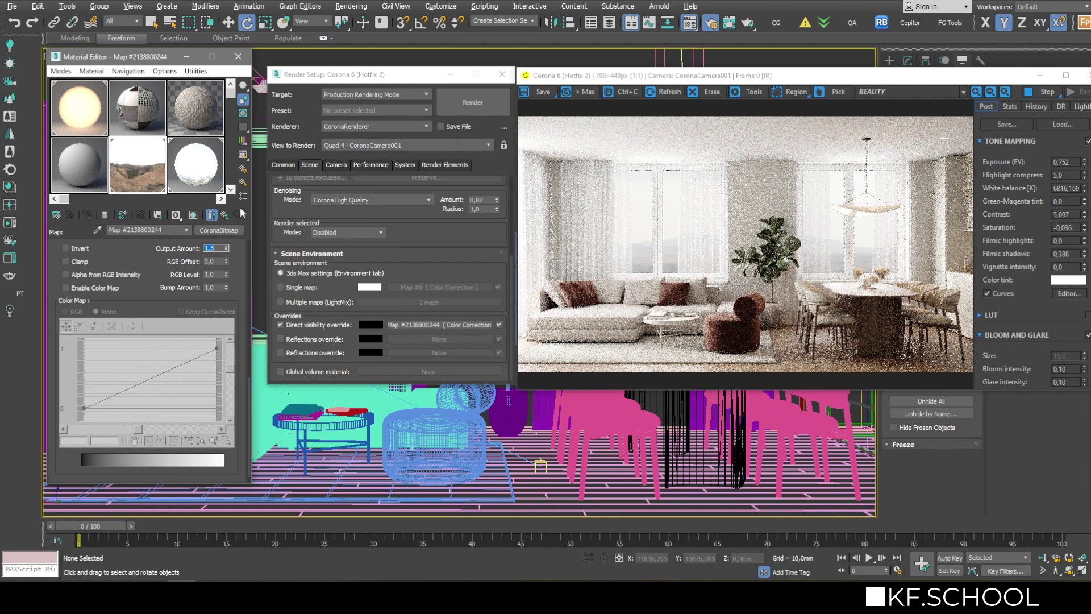
left_click(225, 215)
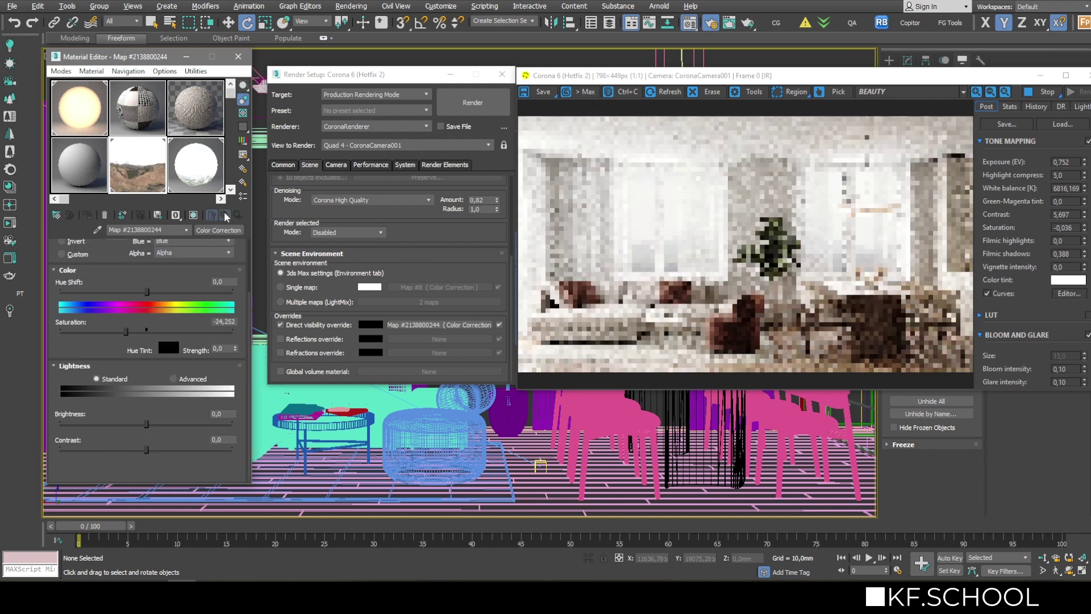
Unhide all scene objects and enlarge the interactive render window to 1022×575 px, keeping it clear of the display settings
left_click_drag(871, 75, 642, 62)
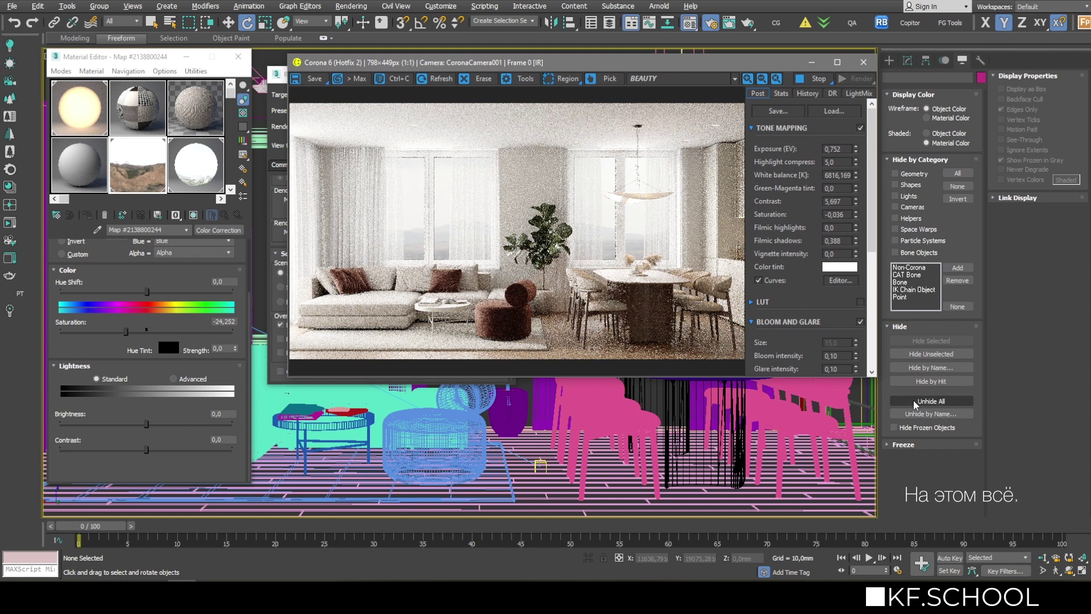
left_click(915, 401)
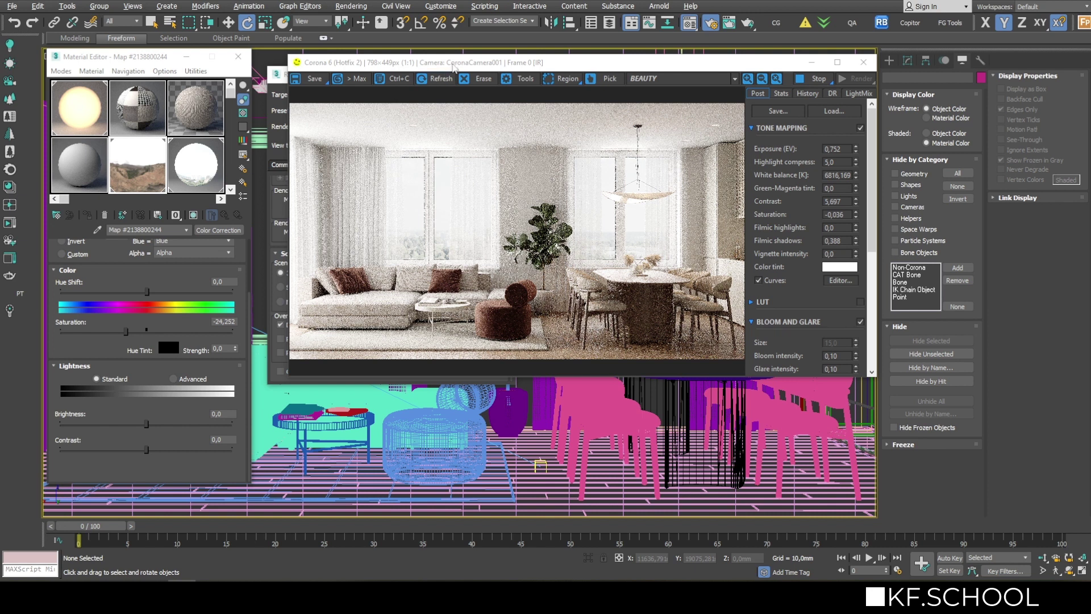
left_click_drag(451, 64, 332, 5)
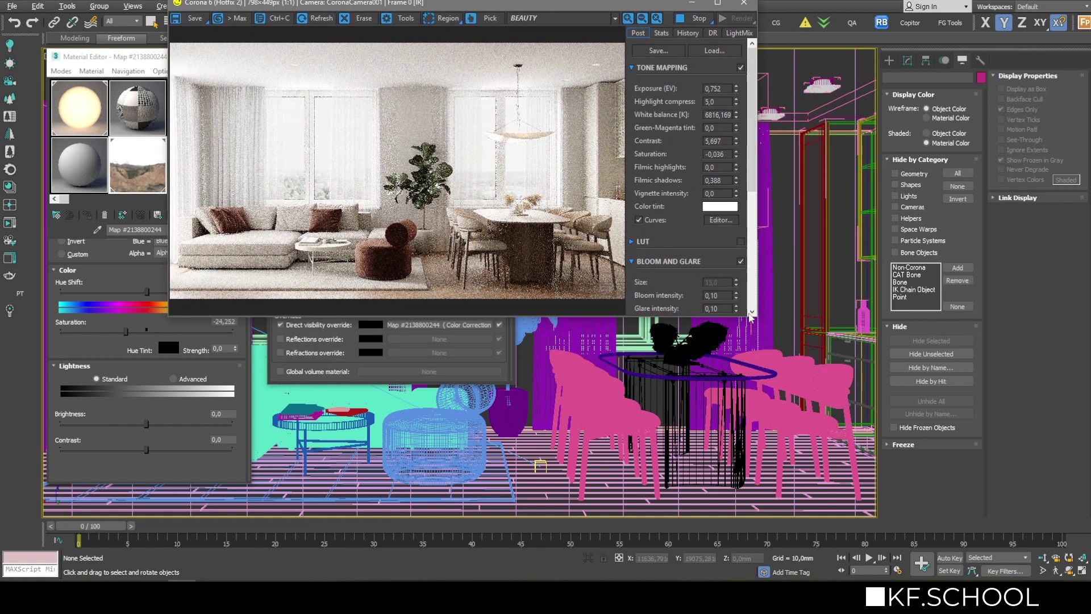
left_click_drag(755, 319, 865, 364)
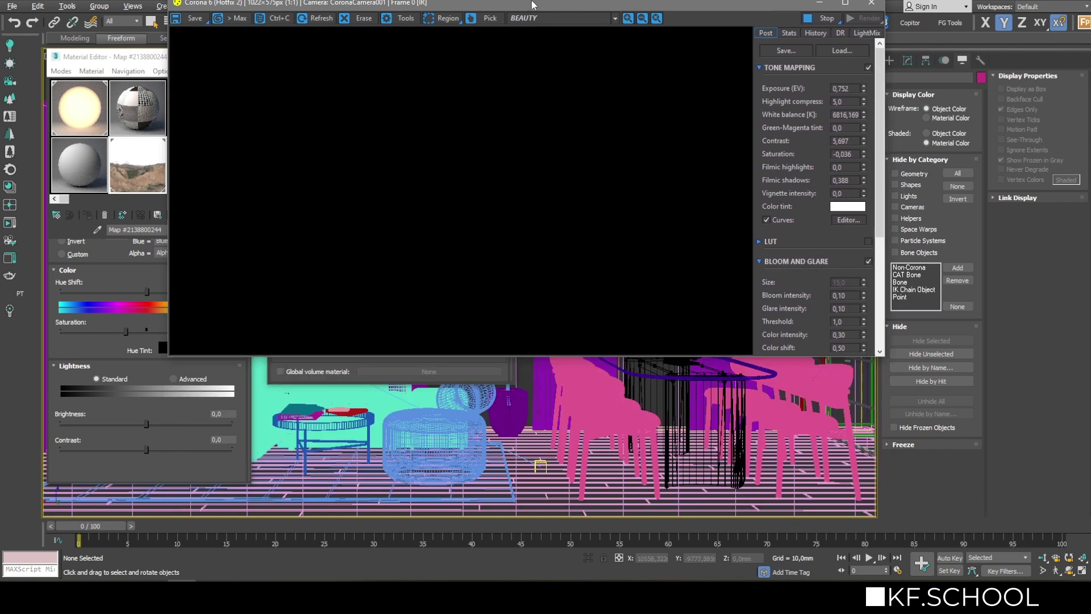
left_click_drag(532, 4, 509, 82)
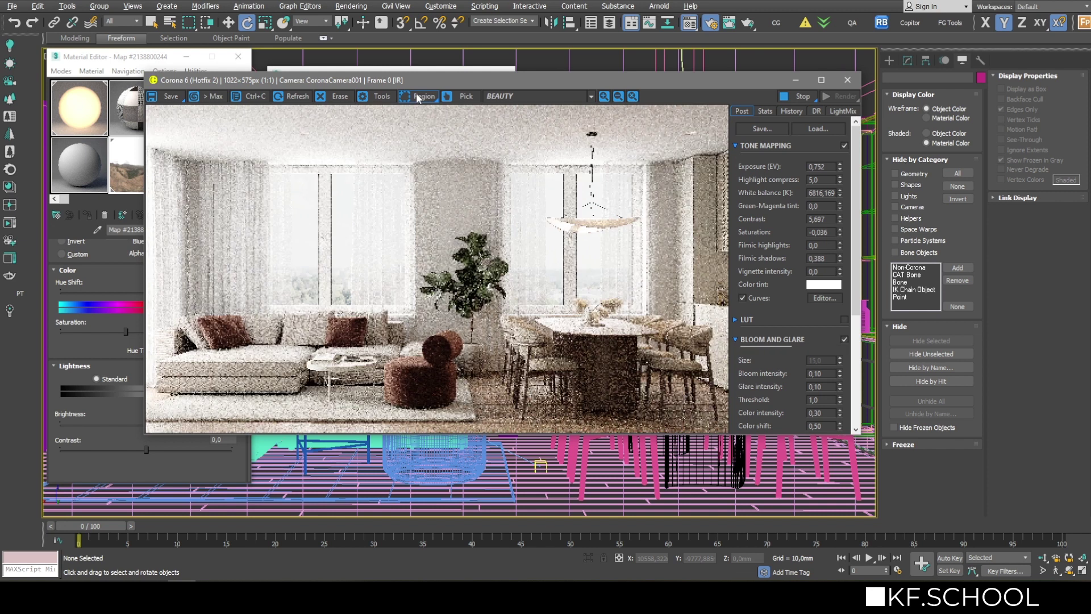
Select the background object Arc001 in the viewport and hide it
left_click(516, 57)
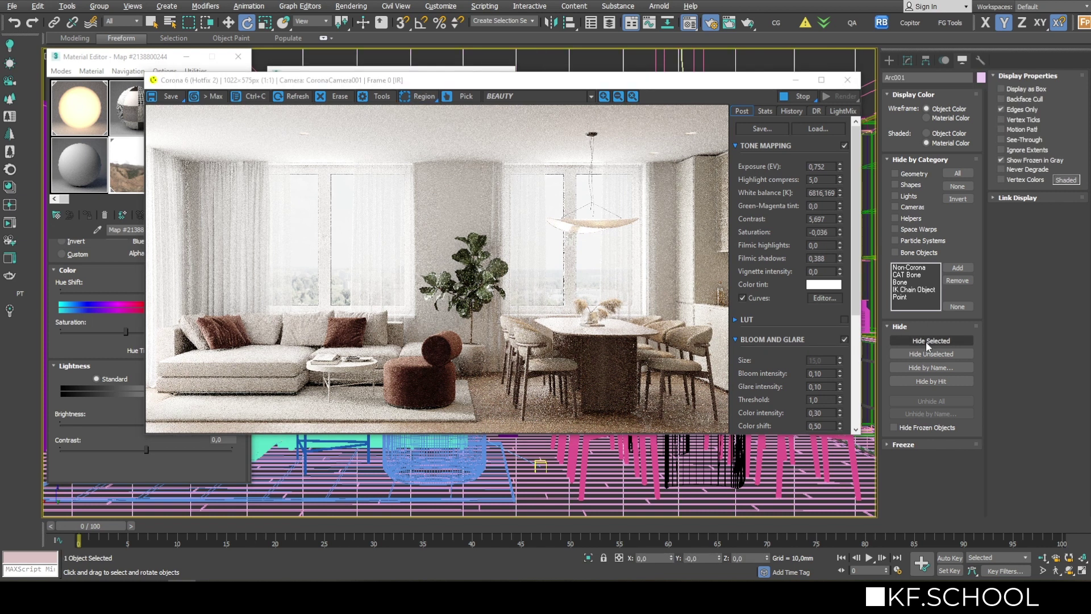
left_click(926, 342)
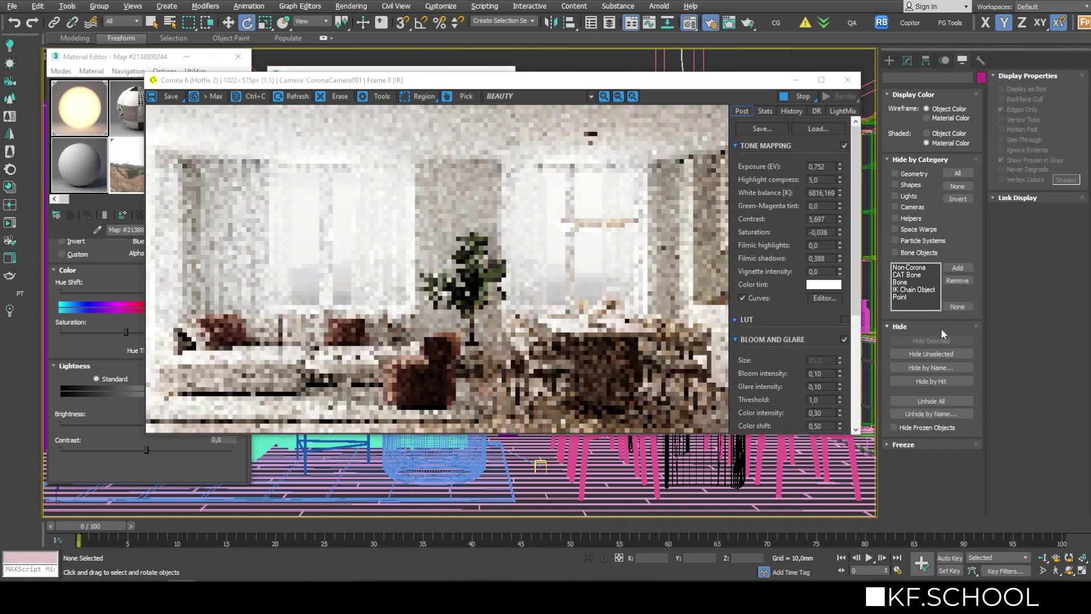